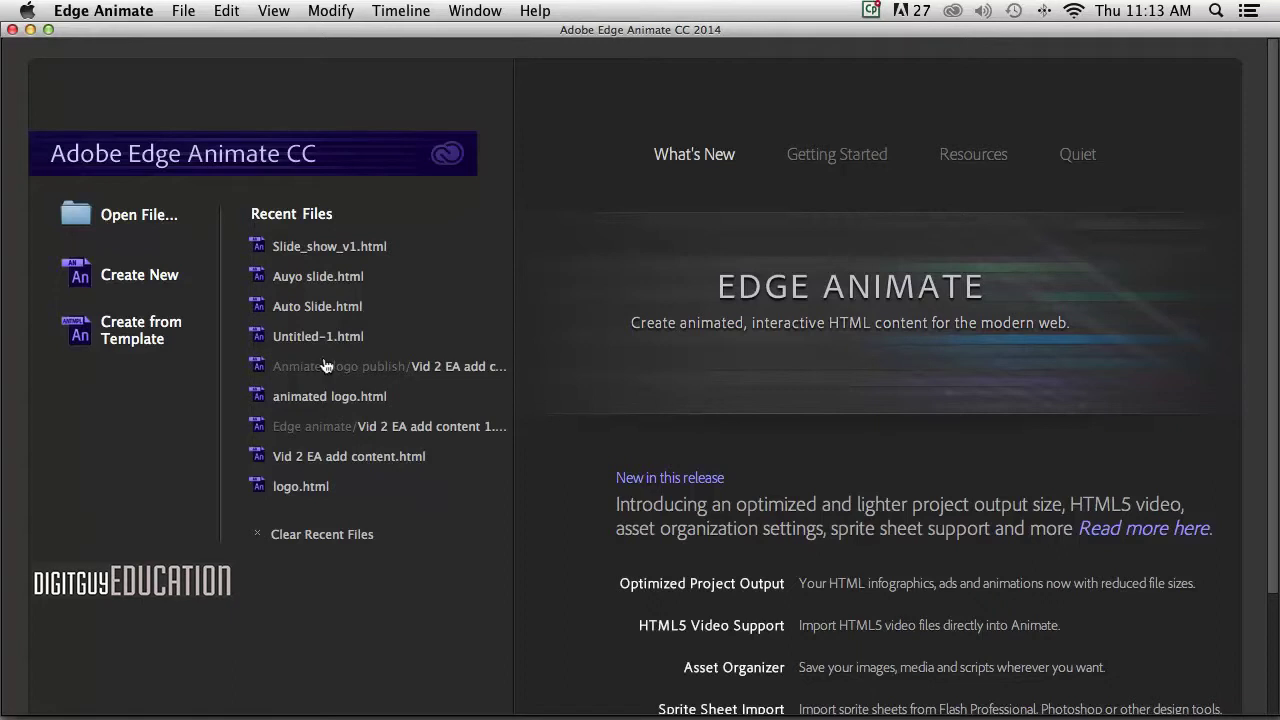
- Create a new untitled Edge Animate document with a blank 550 × 400 px stage
click(128, 267)
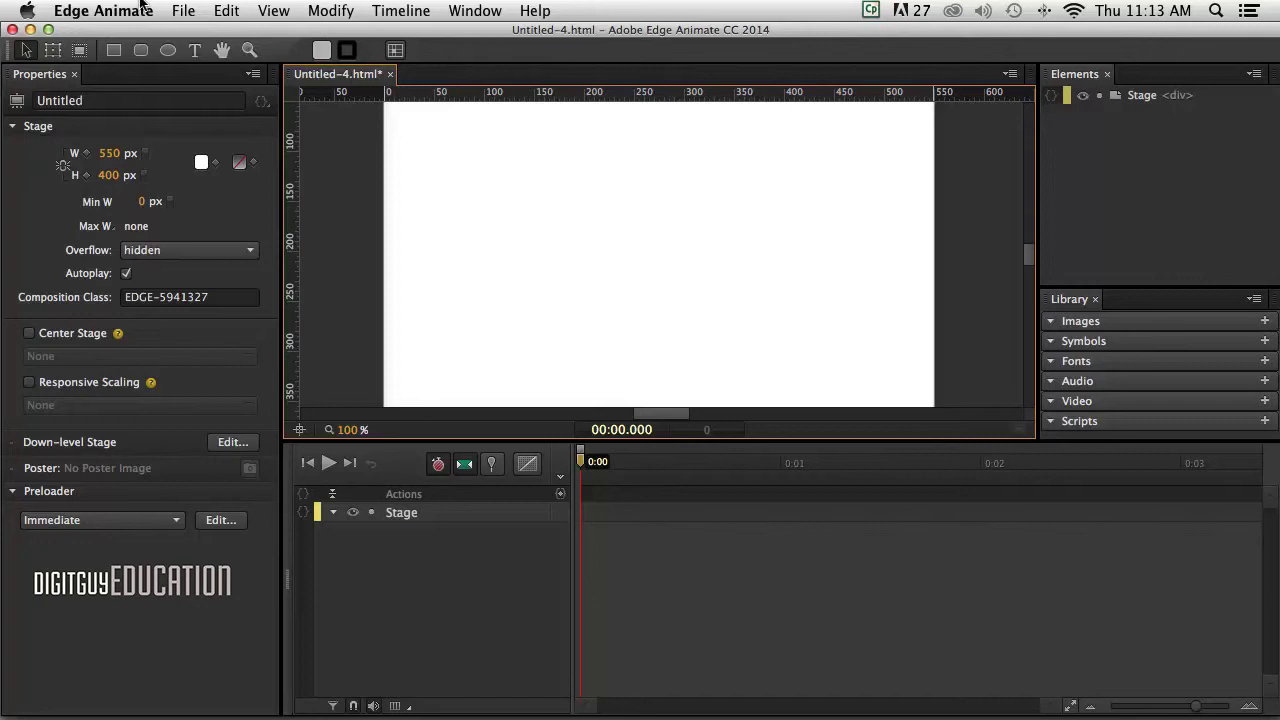
- Save the composition as 'Auto Slide' in the Desktop's Edge Animate projects folder
click(182, 10)
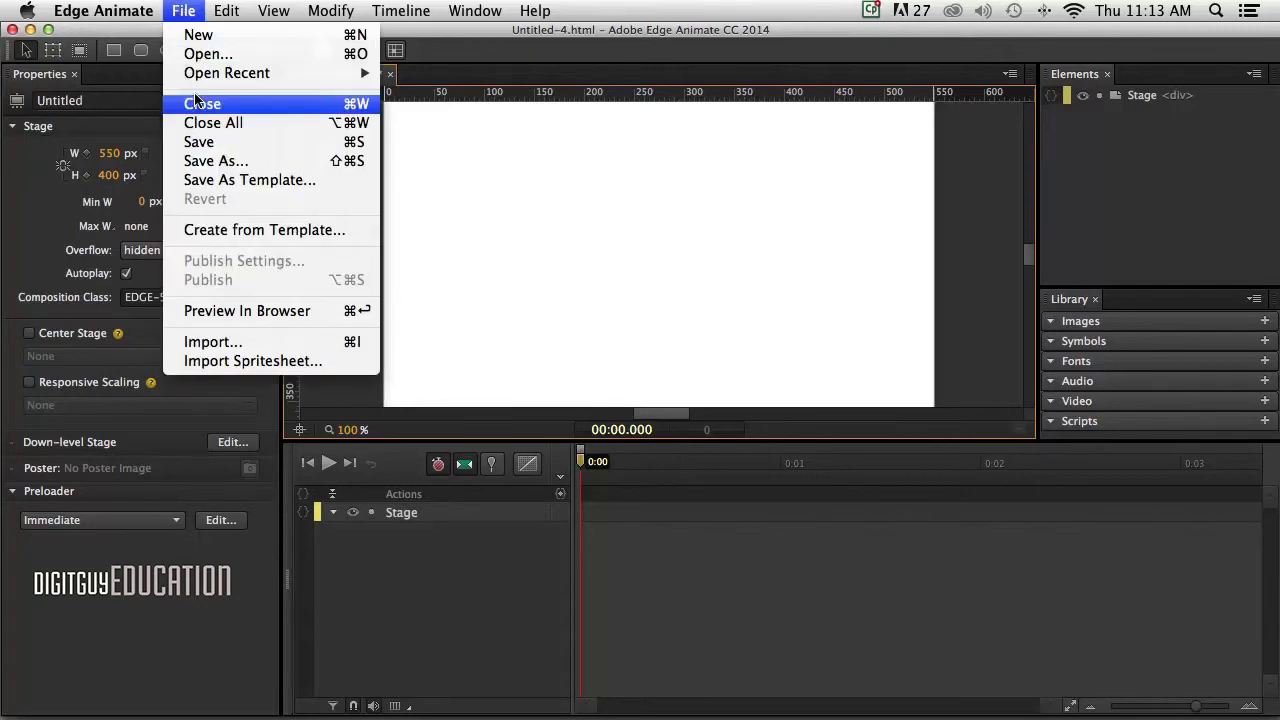
click(205, 141)
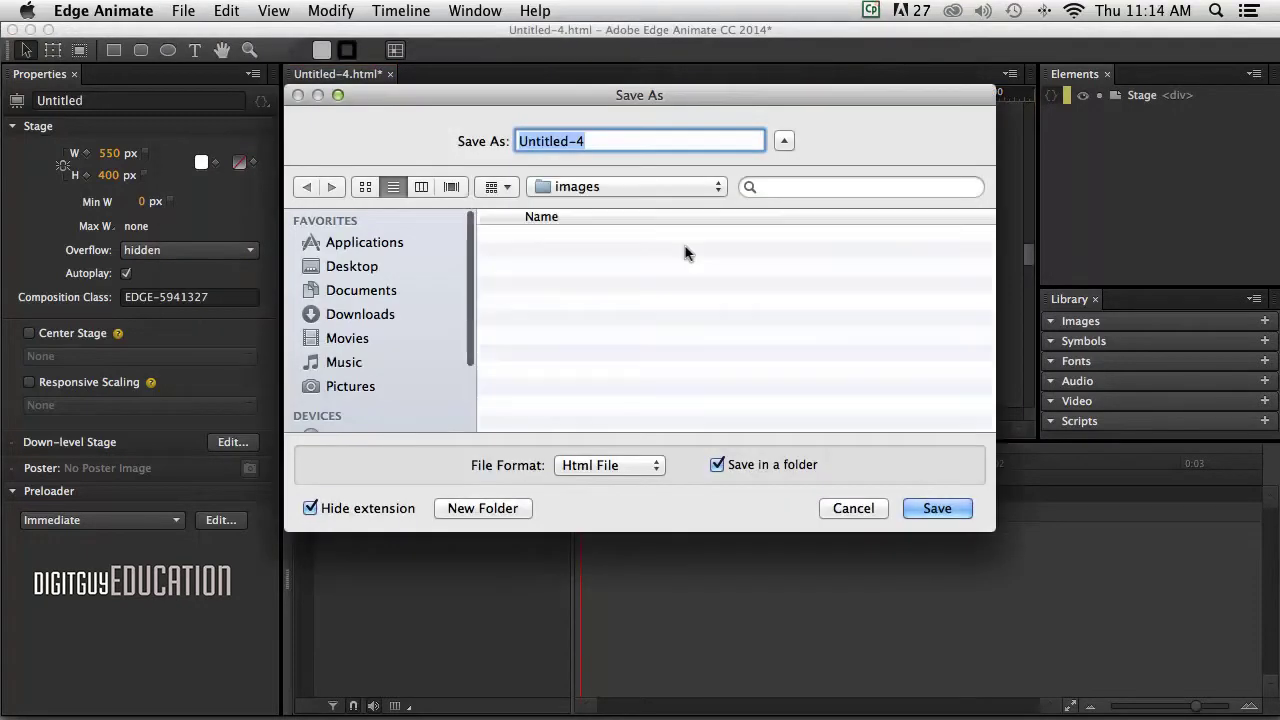
click(609, 187)
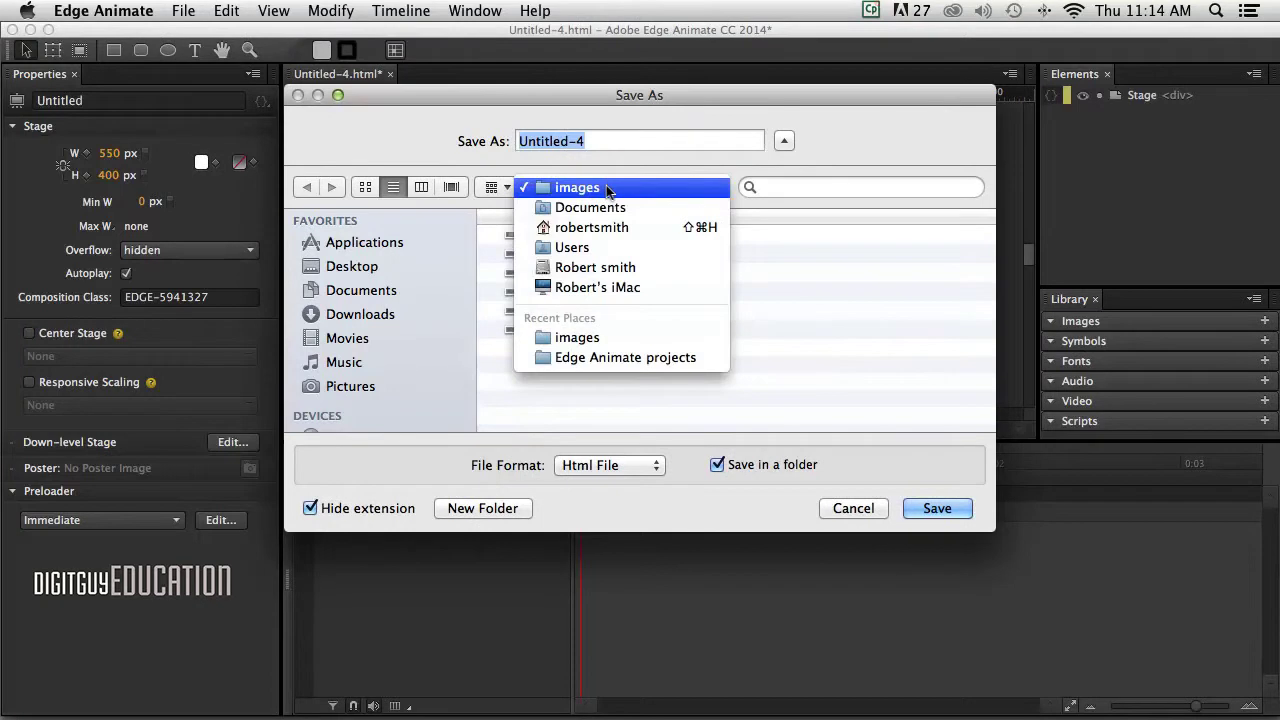
click(607, 187)
click(353, 264)
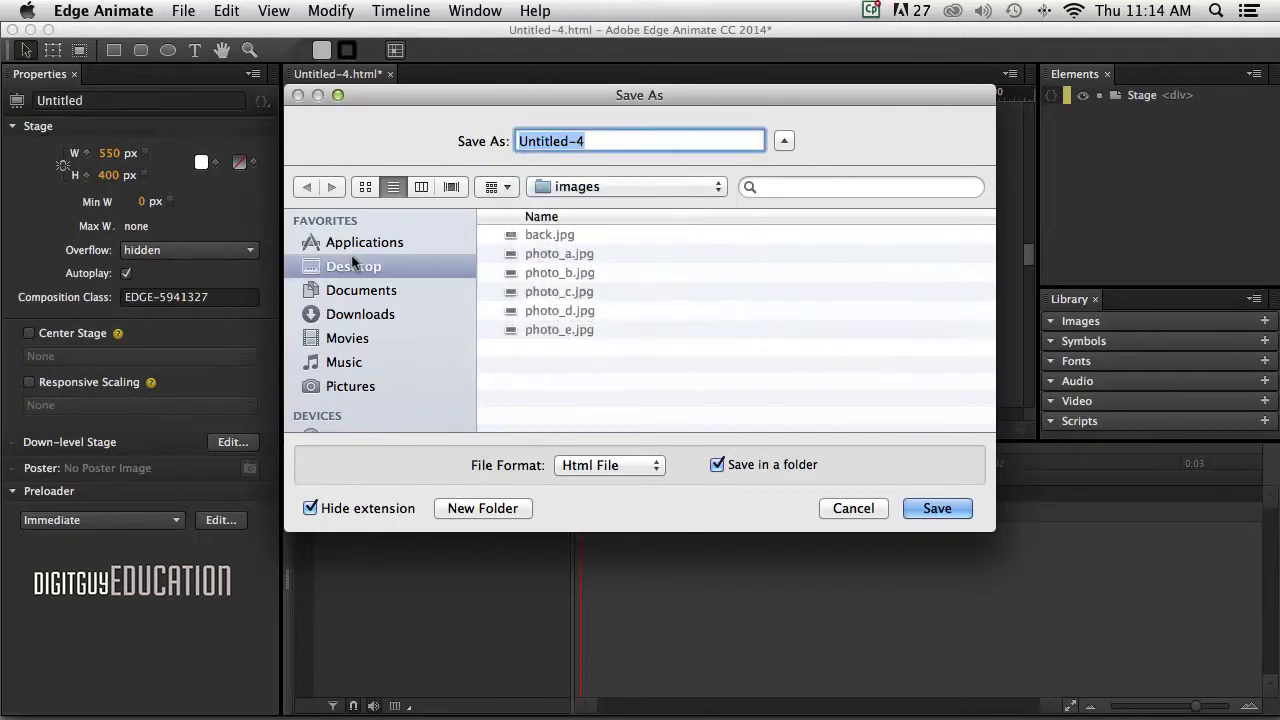
double_click(527, 234)
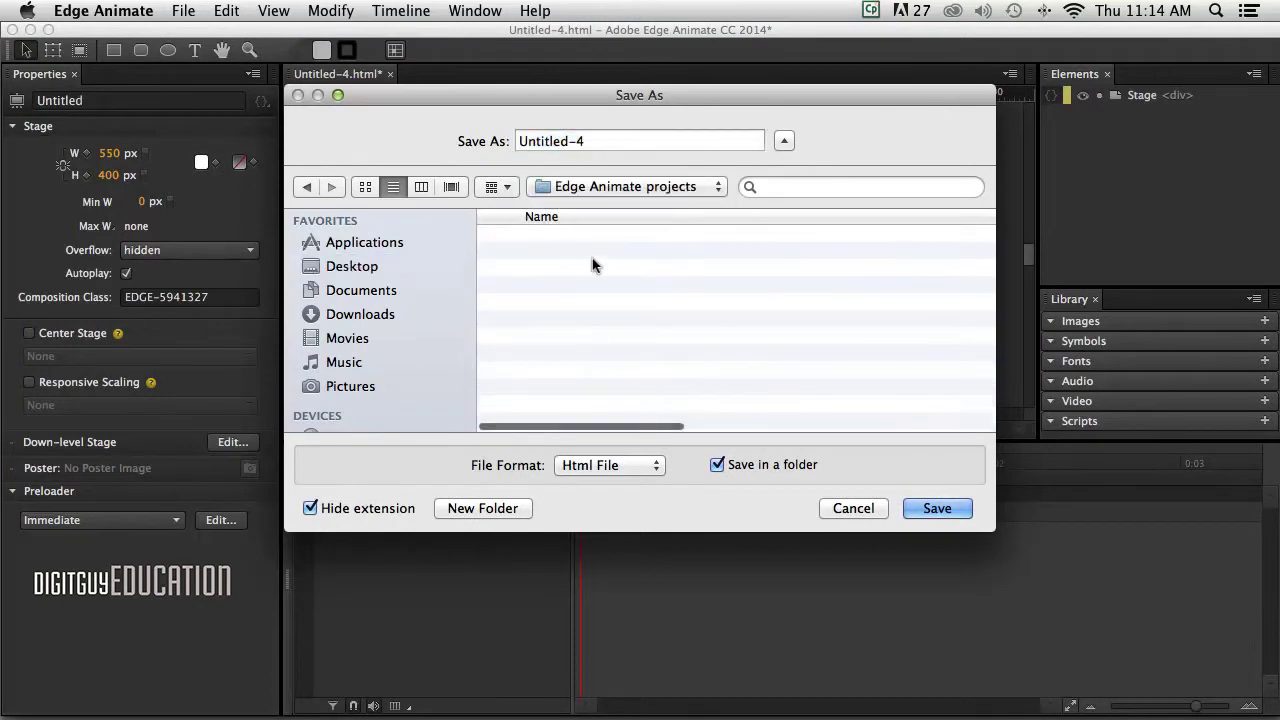
click(757, 140)
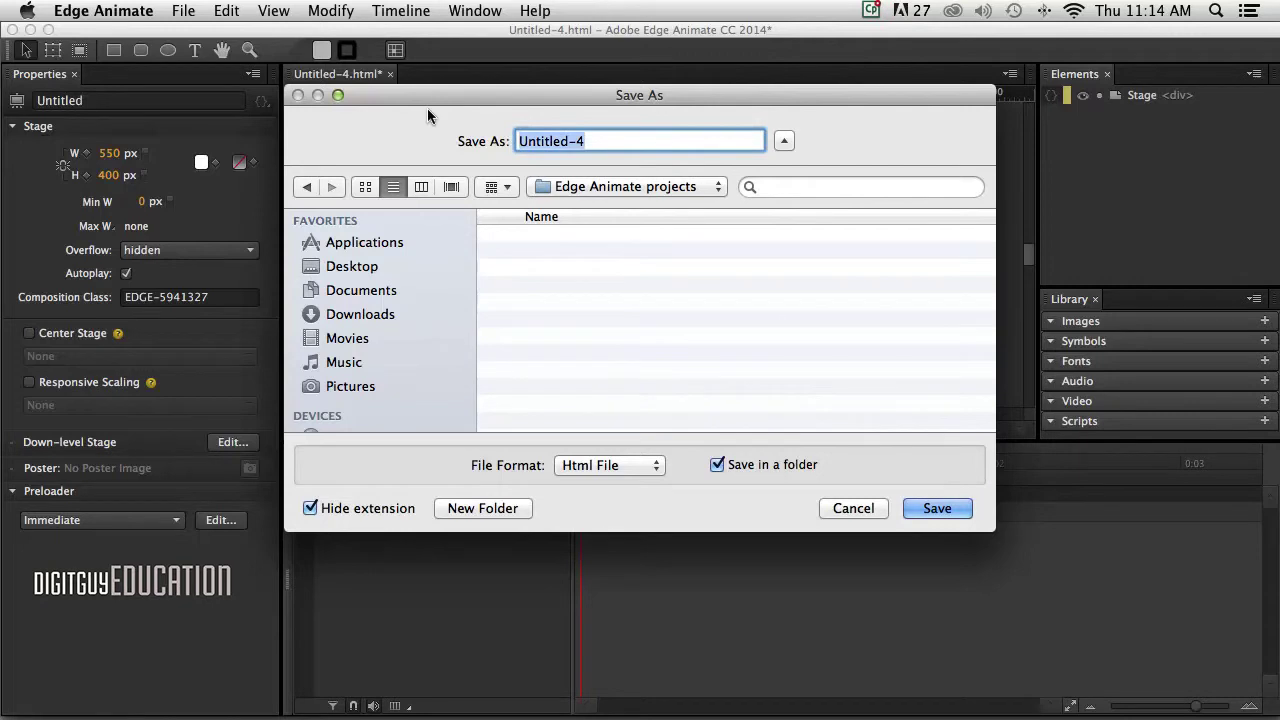
text(Auto)
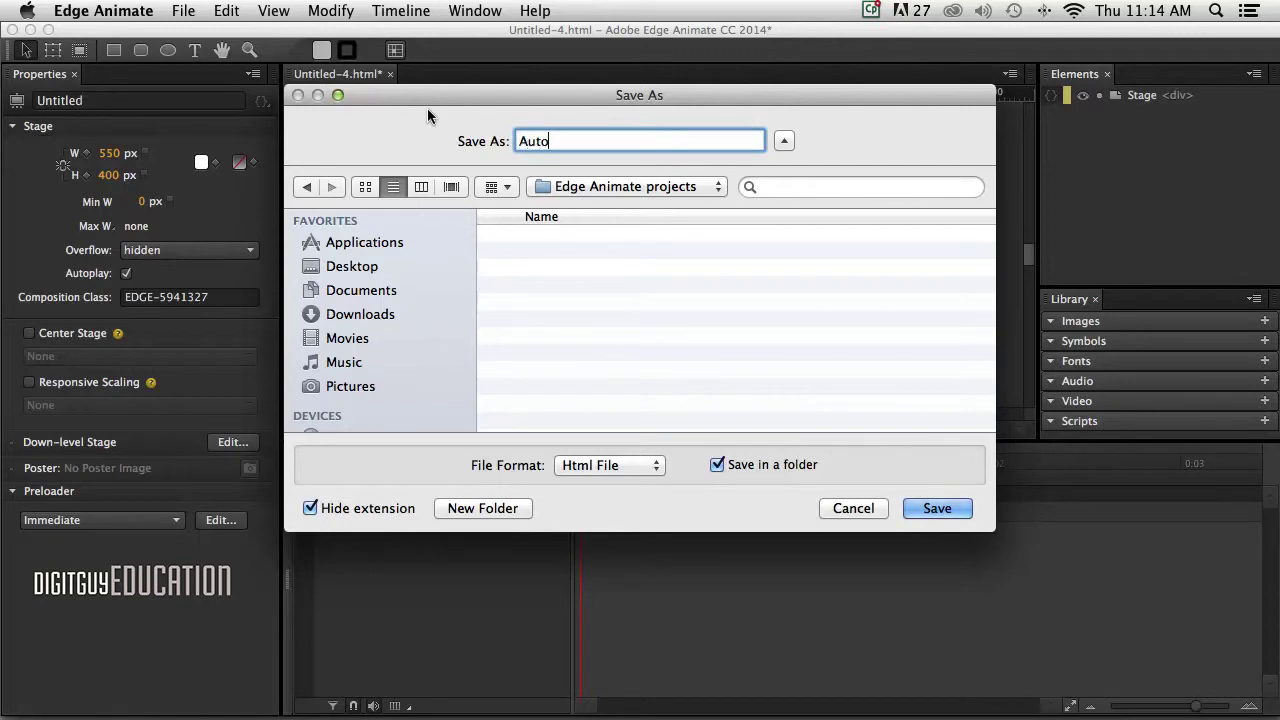
text( Slide)
click(938, 509)
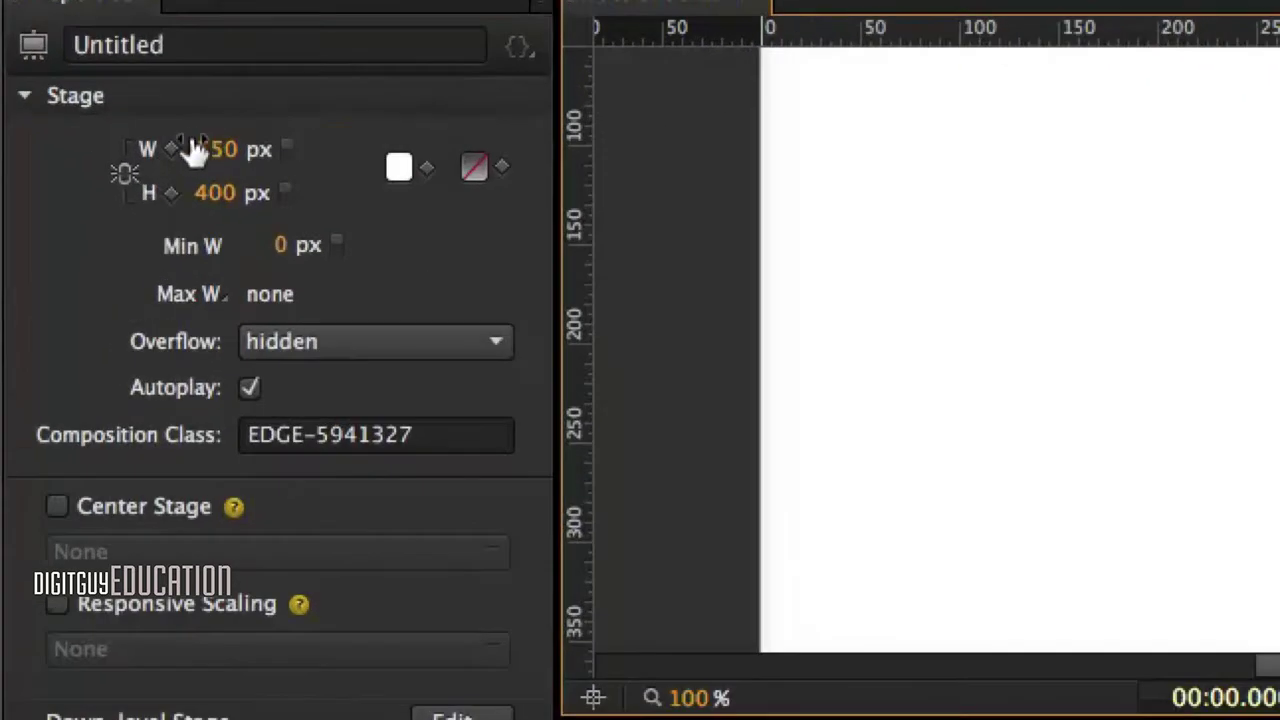
- Set the stage to 1334 × 750 px with responsive scaling by width
click(107, 149)
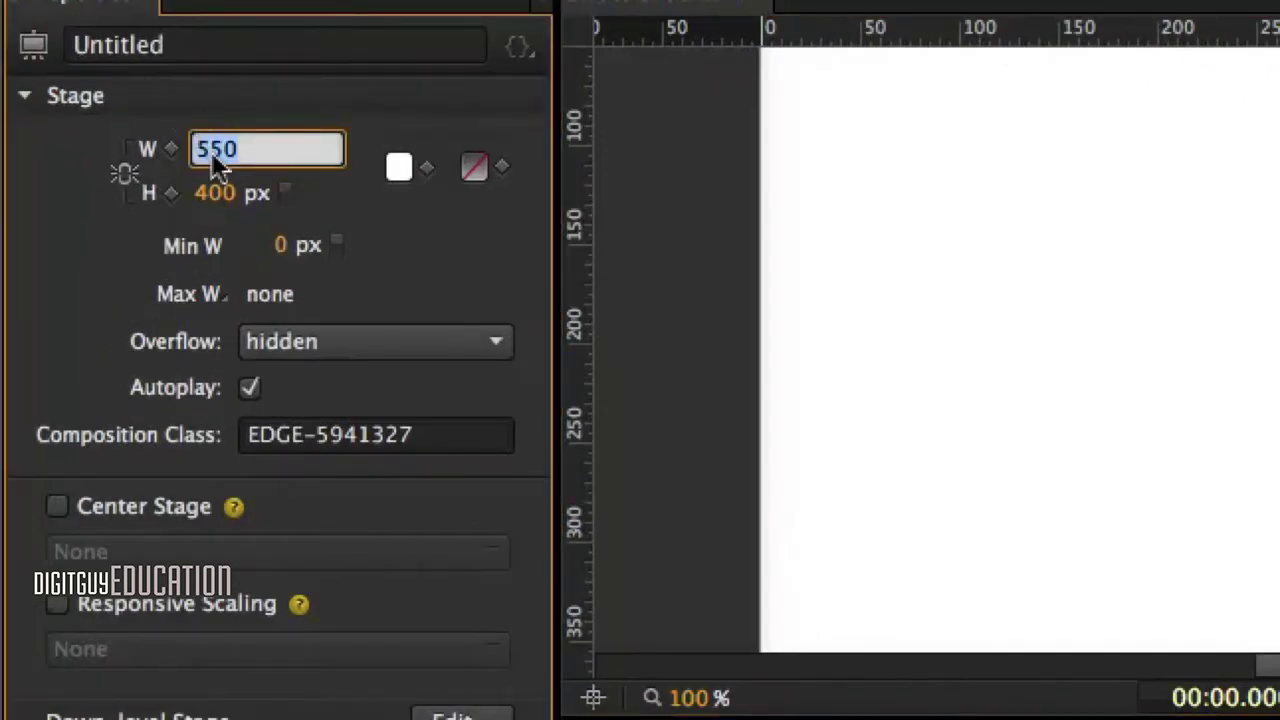
text(1334)
key(Return)
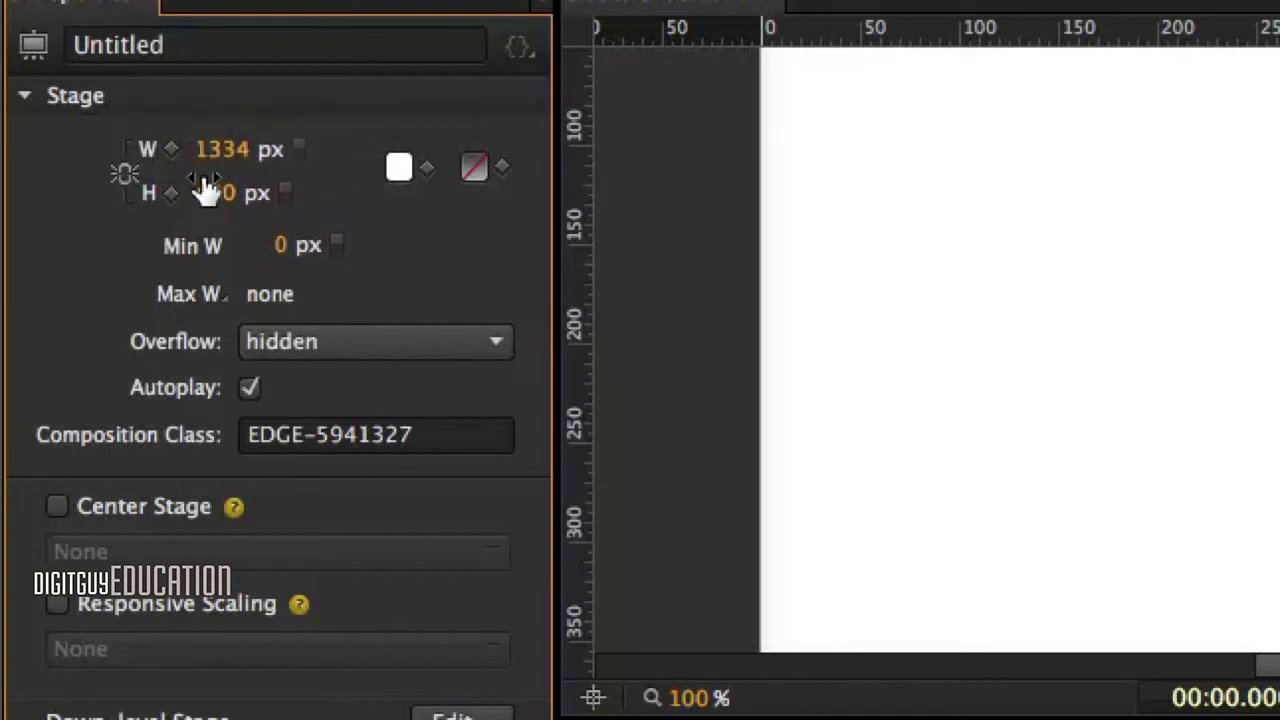
click(203, 191)
text(75)
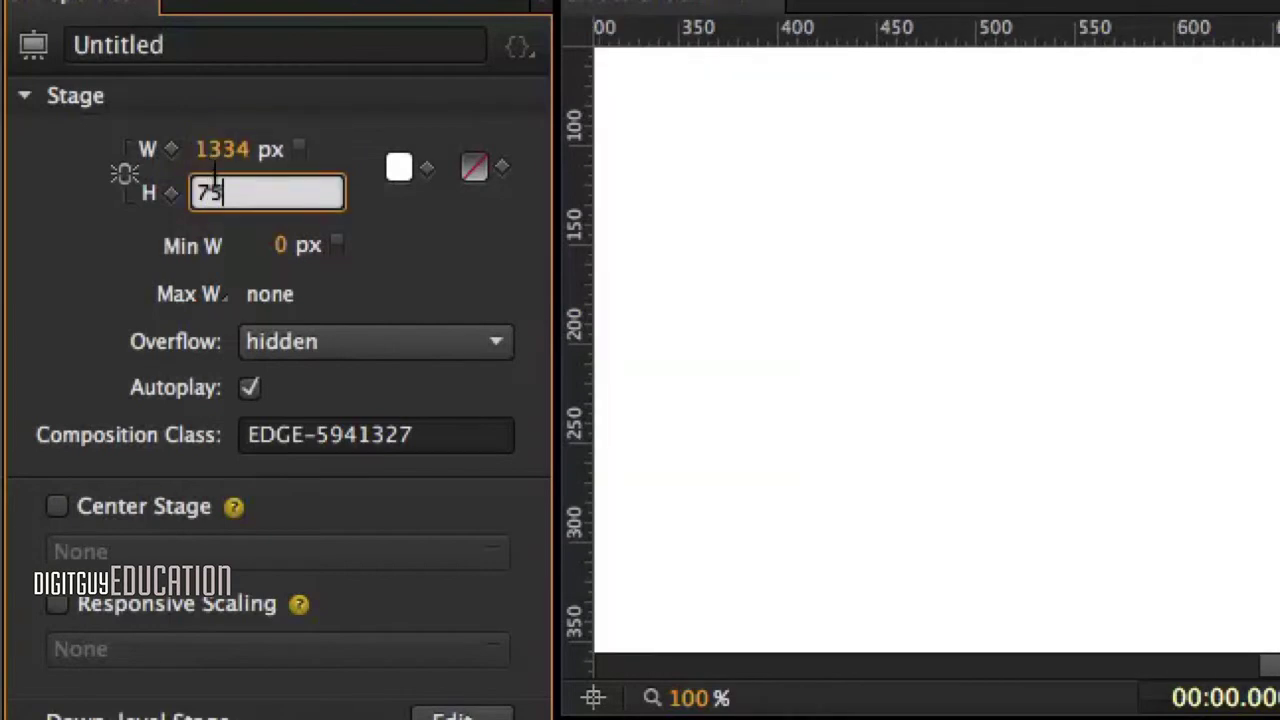
text(0)
key(Return)
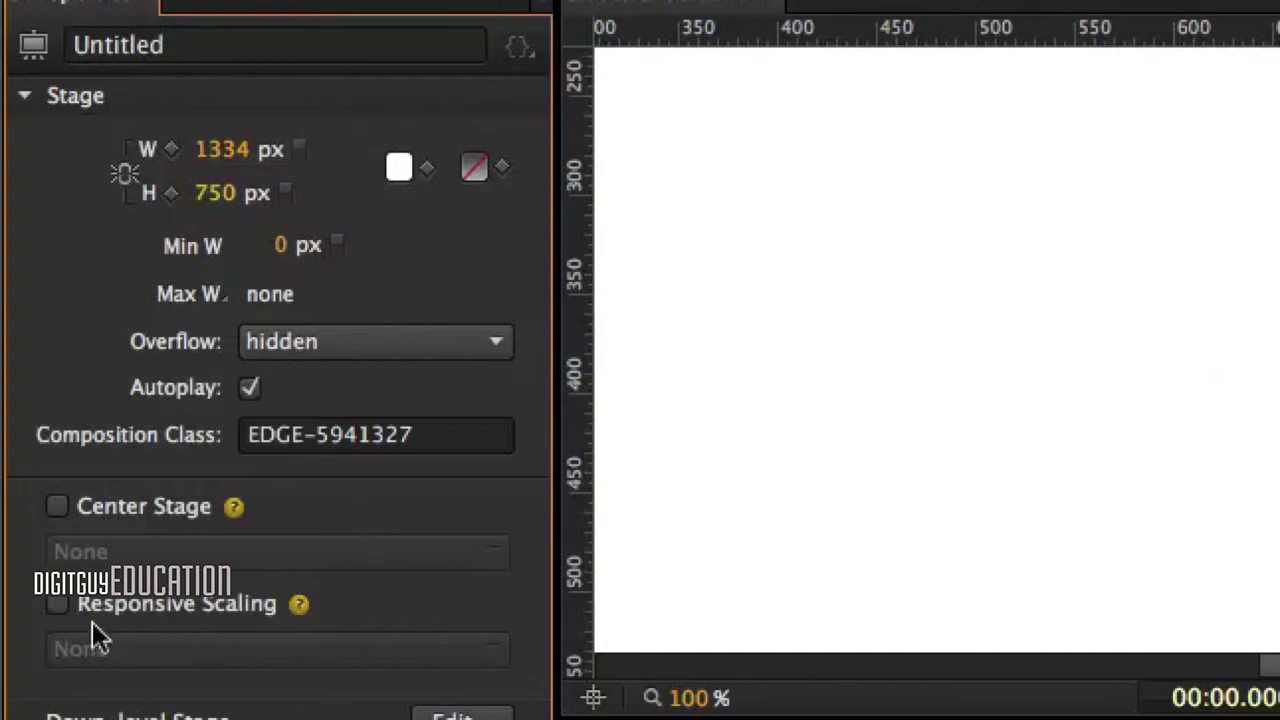
click(55, 604)
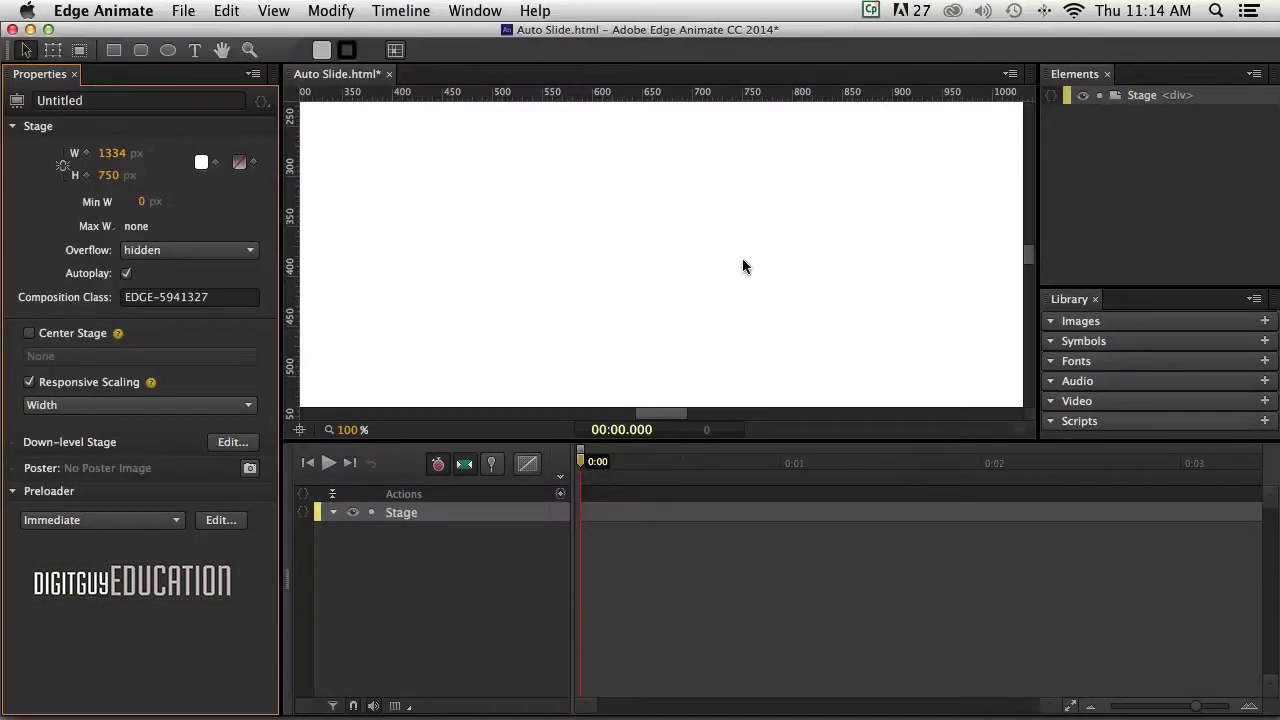
- Give the stage a near-black rgba(16,0,0,1.00) background colour
key(super+minus)
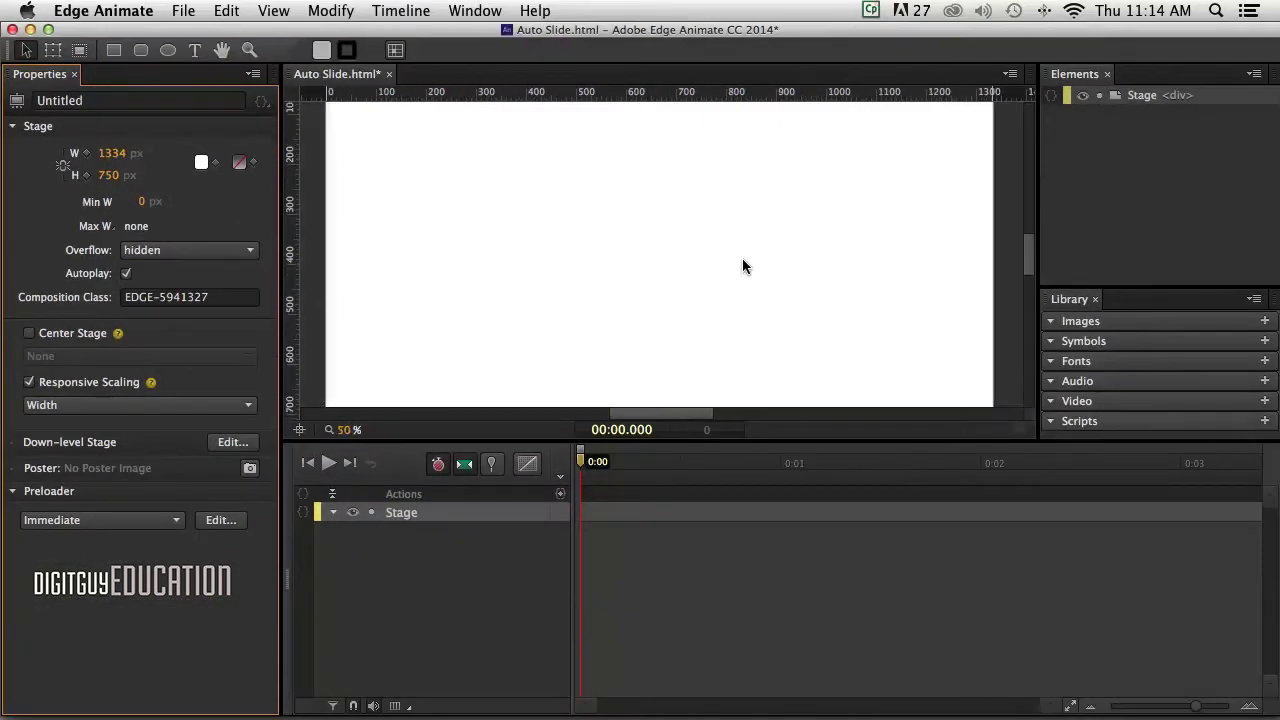
key(super+minus)
click(441, 191)
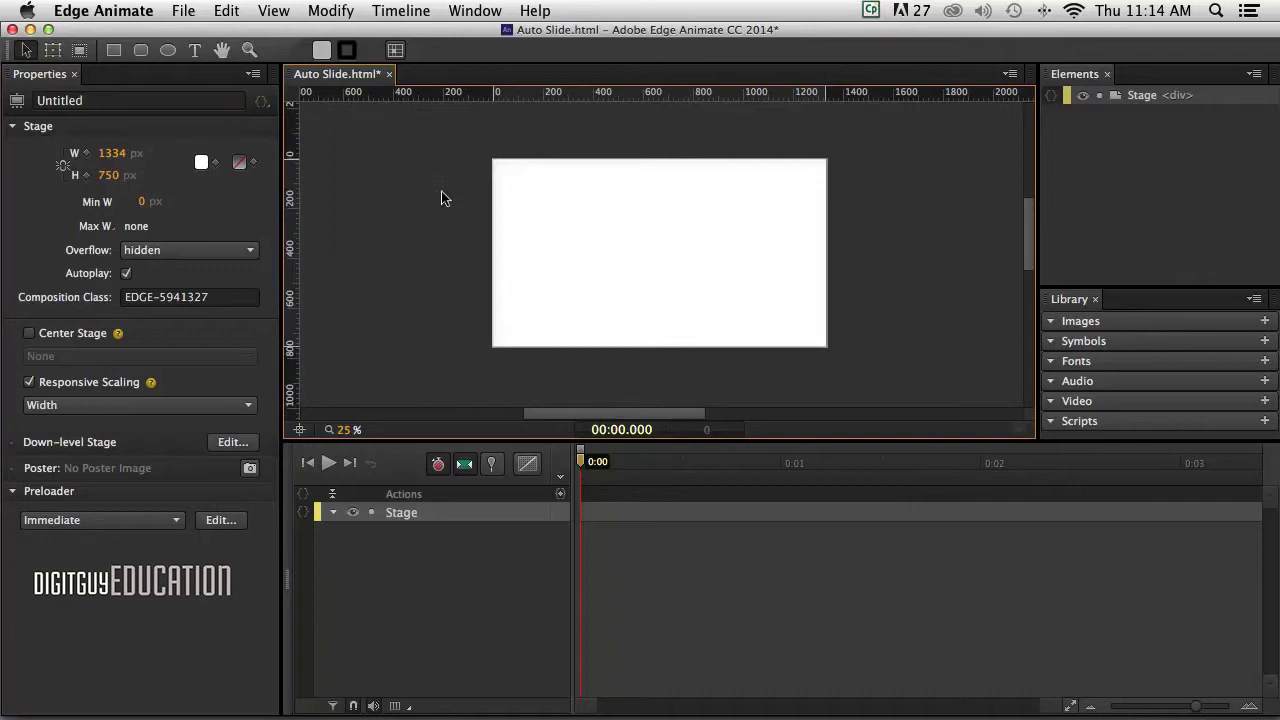
click(201, 163)
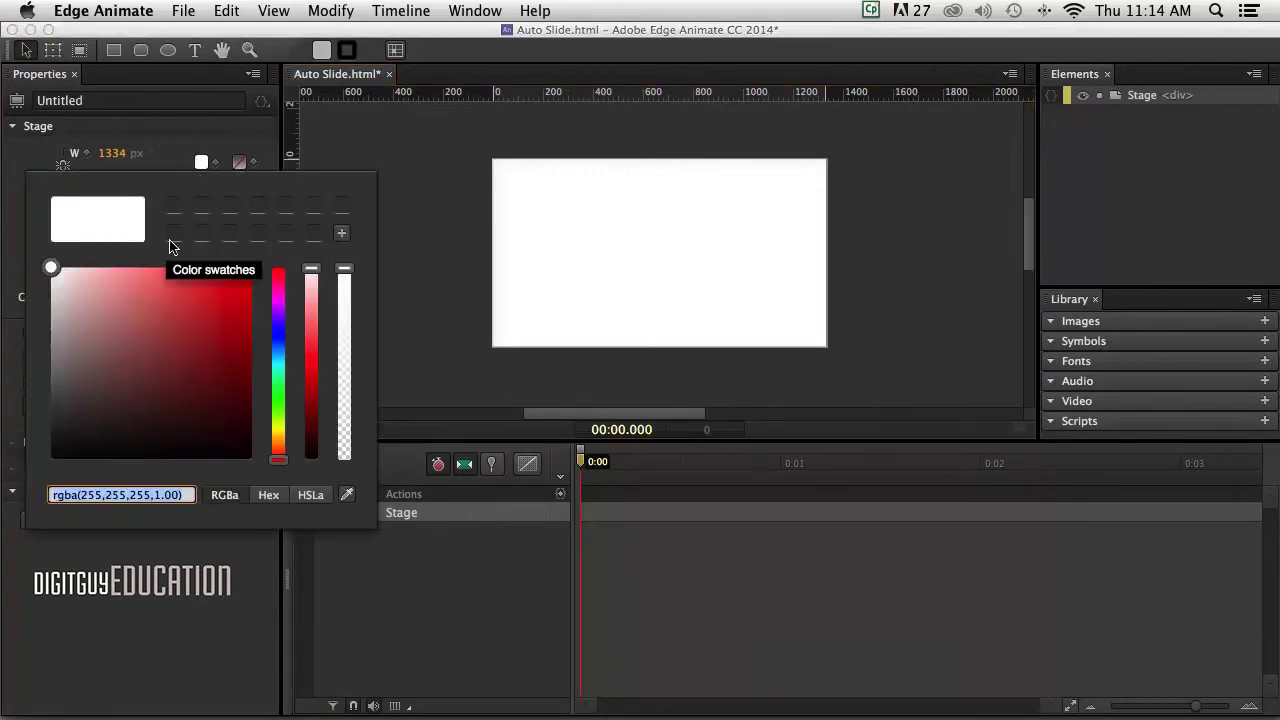
click(241, 446)
click(241, 446)
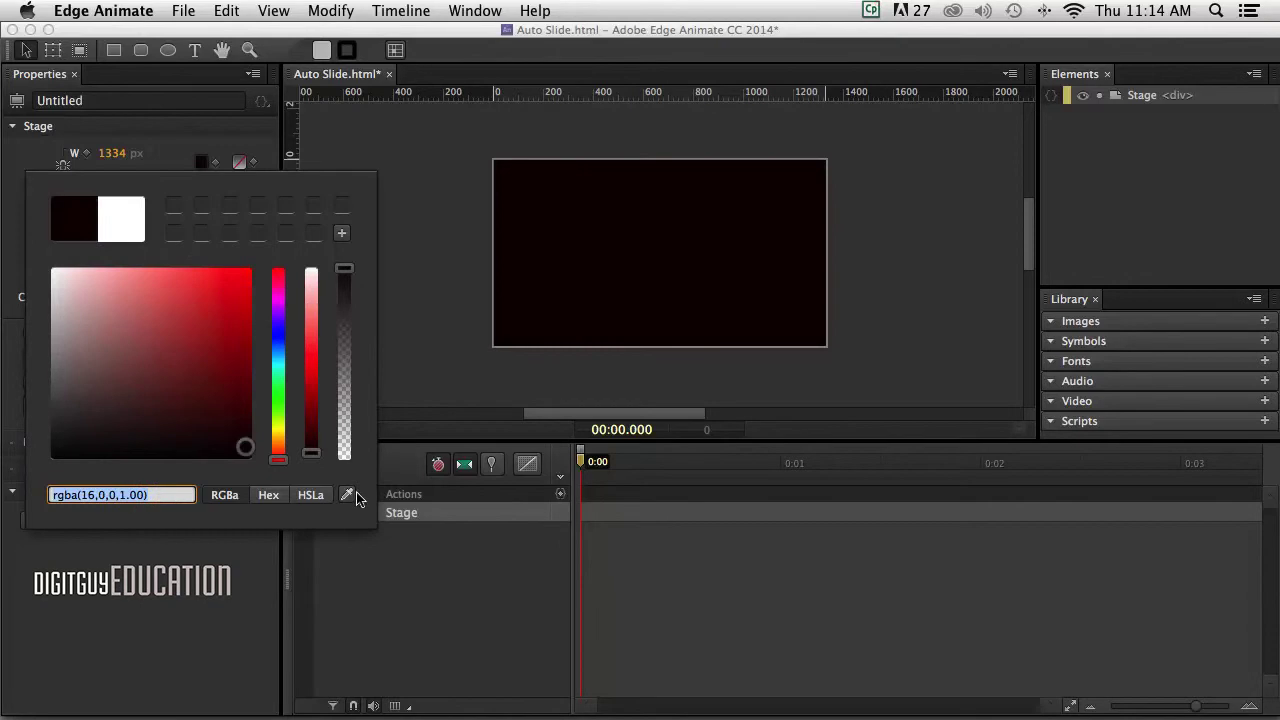
click(430, 308)
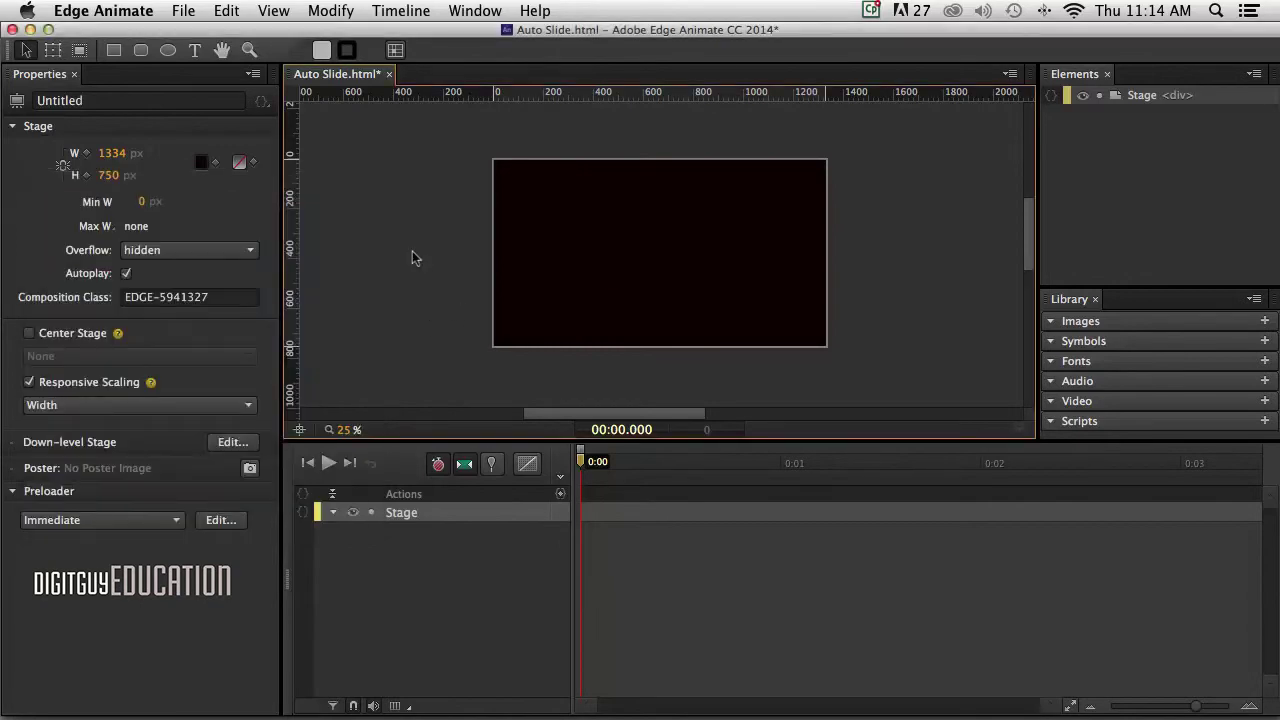
click(181, 10)
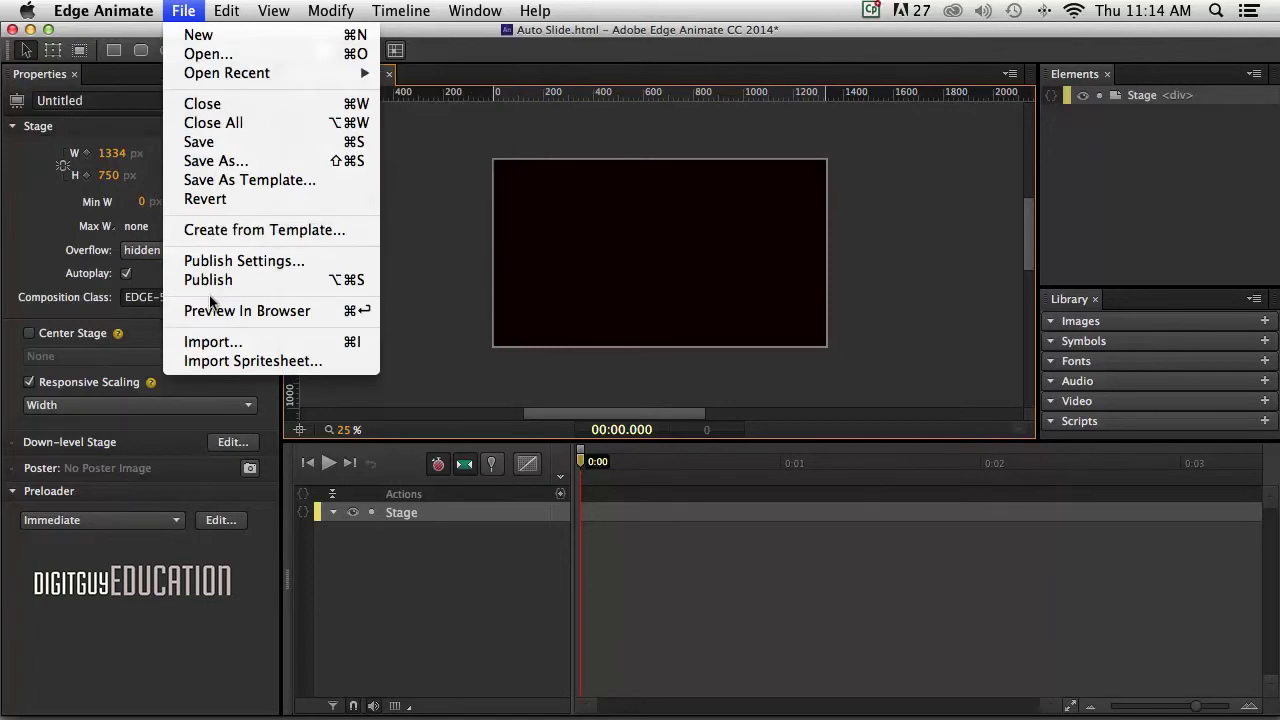
click(210, 338)
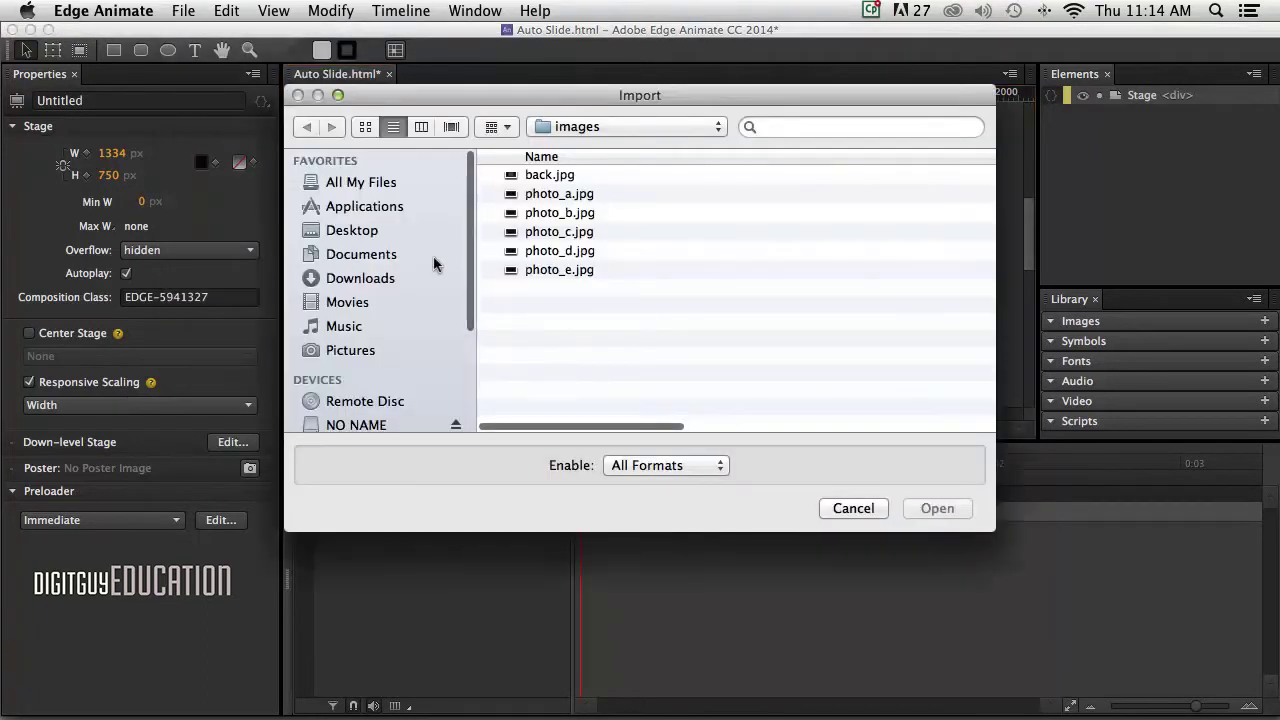
click(533, 174)
shift+click(556, 270)
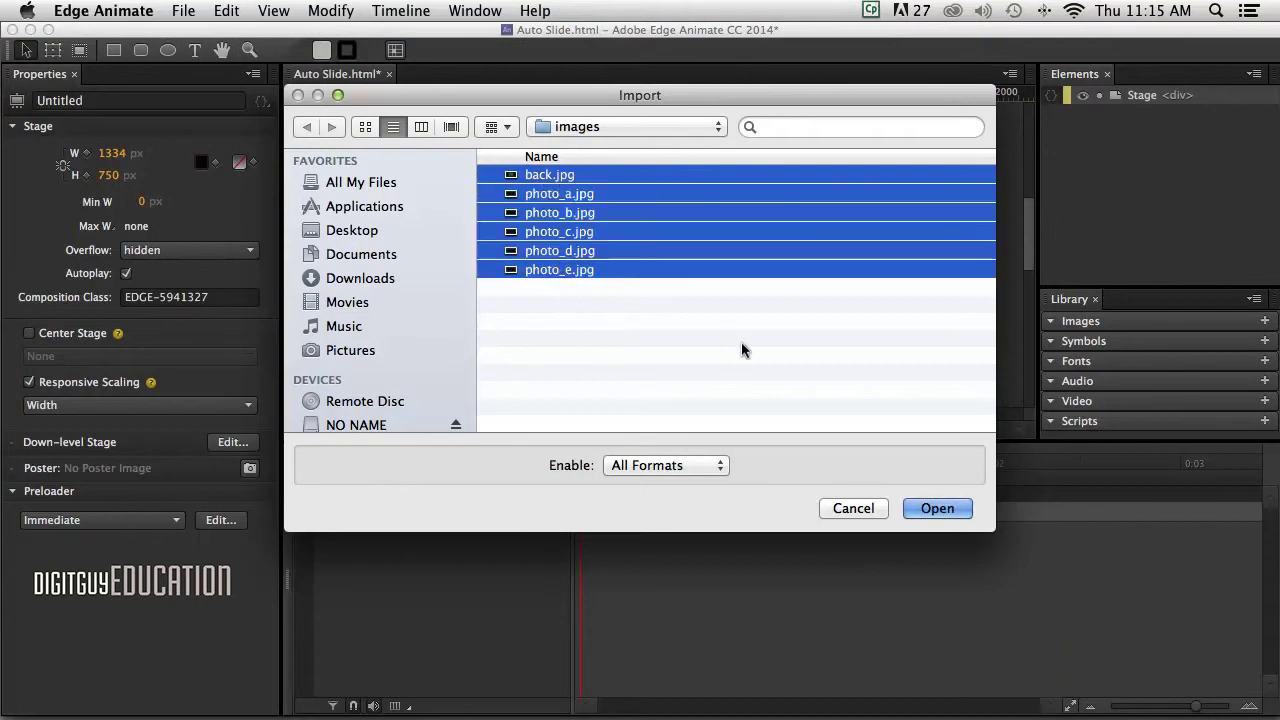
click(939, 508)
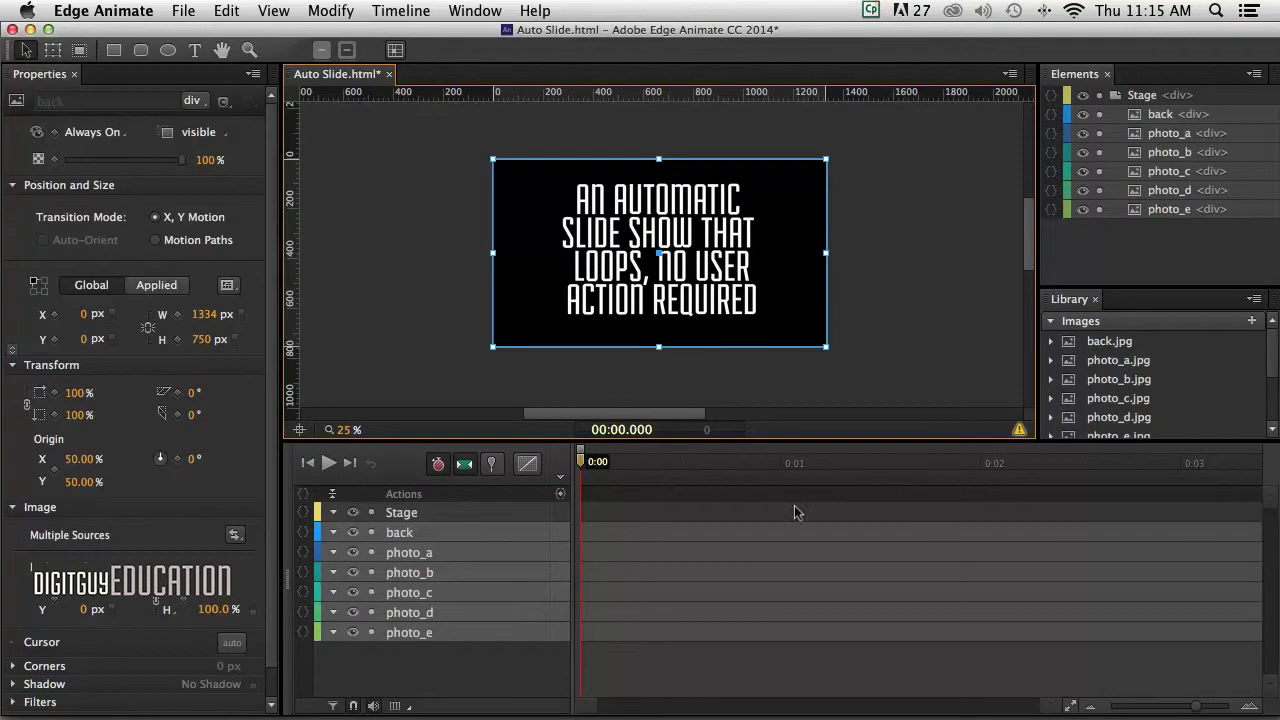
click(481, 644)
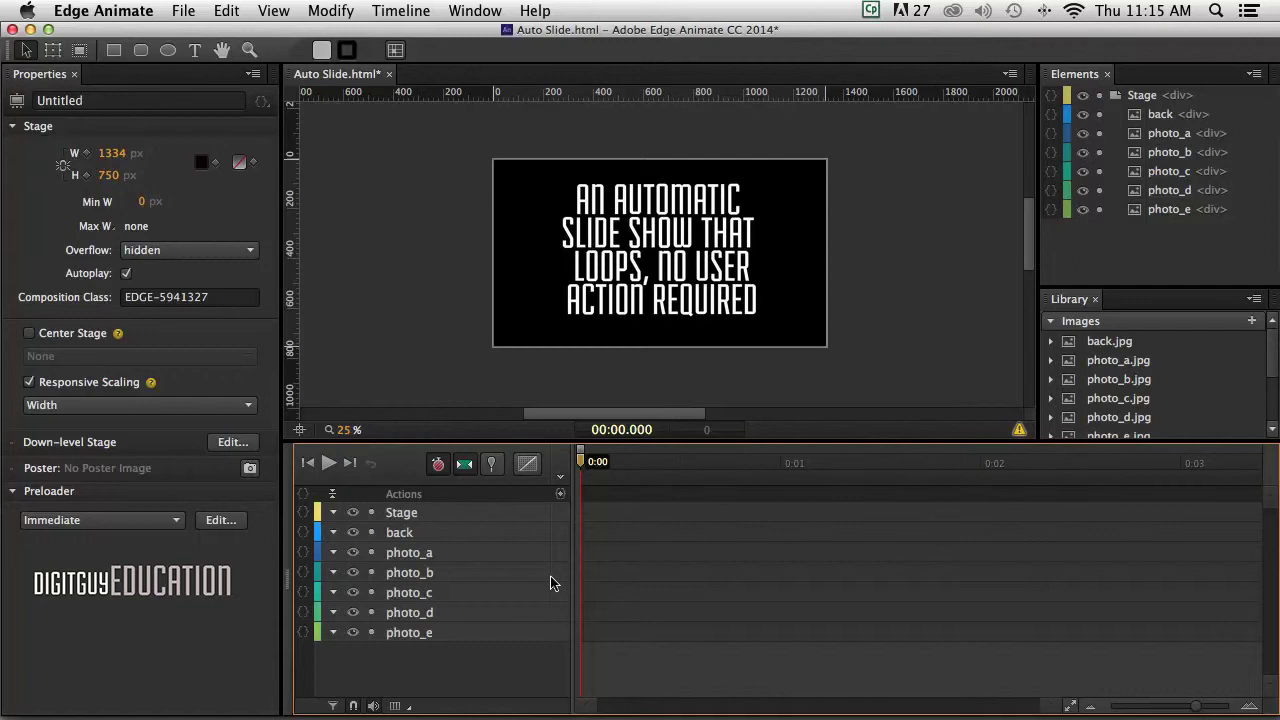
- Drag photo_e, photo_d, photo_c and photo_b up in turn to reverse their stacking order
click(1147, 260)
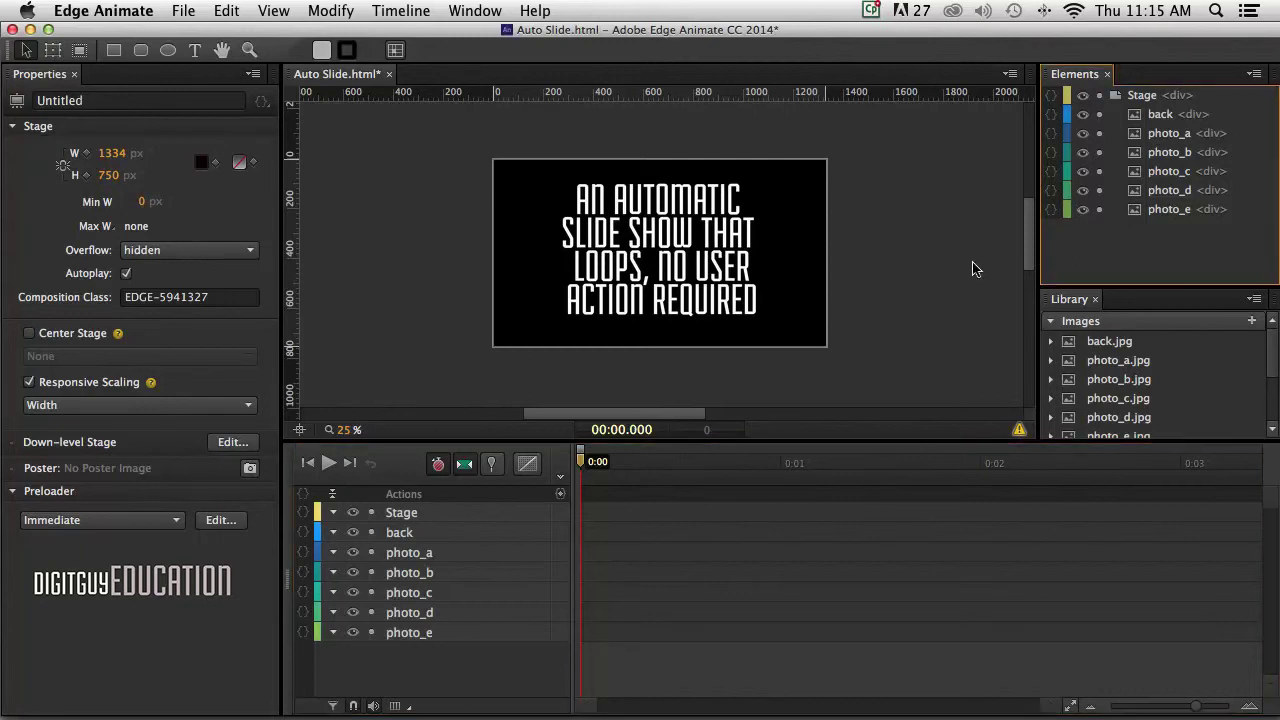
click(405, 632)
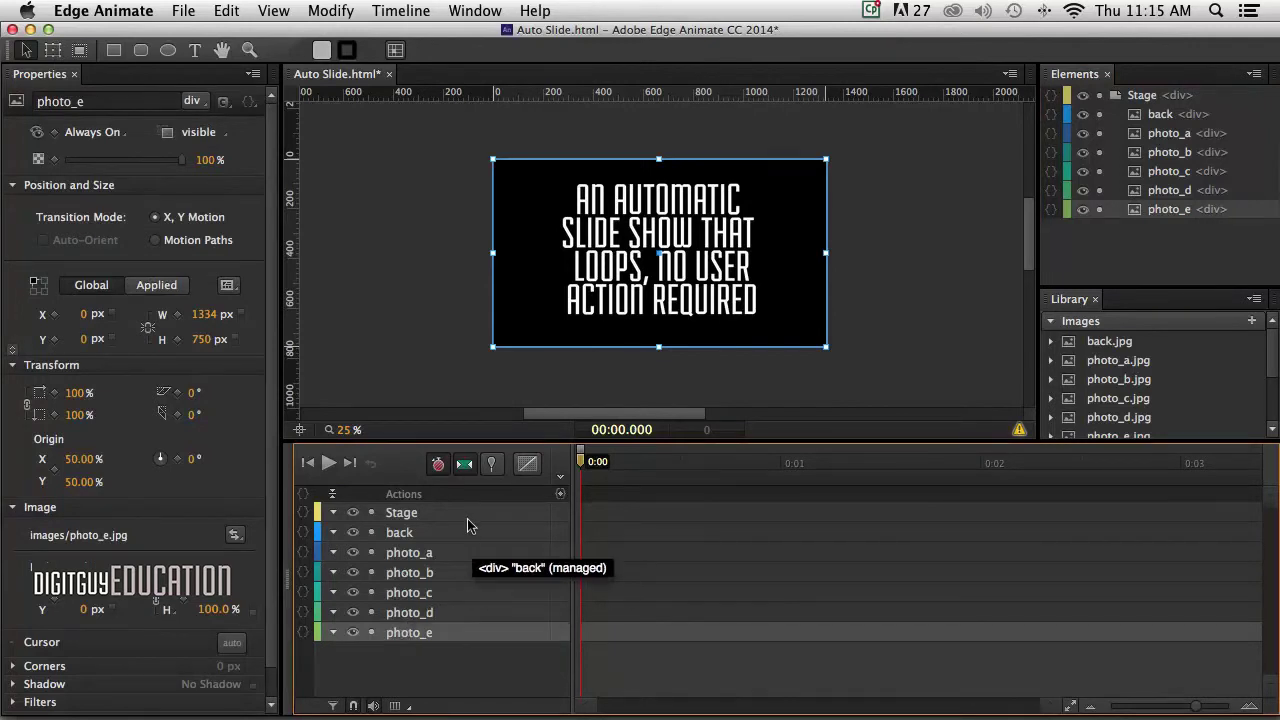
click(1130, 232)
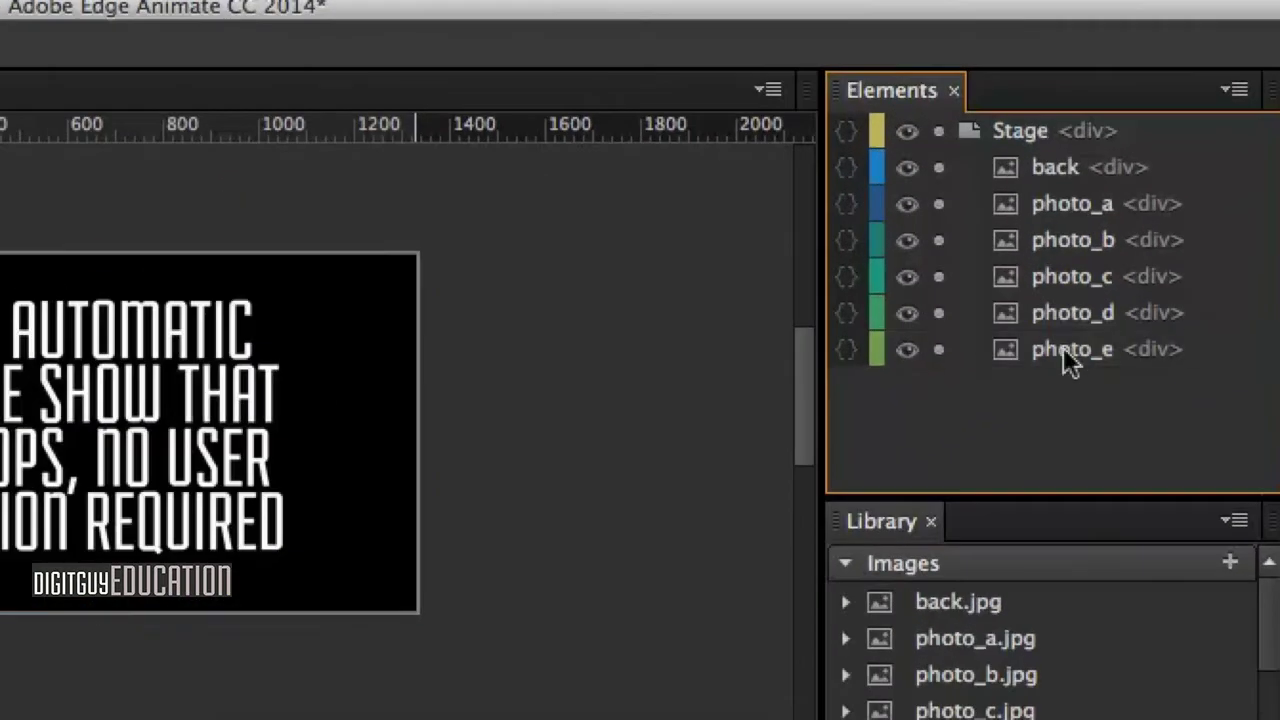
click(1166, 212)
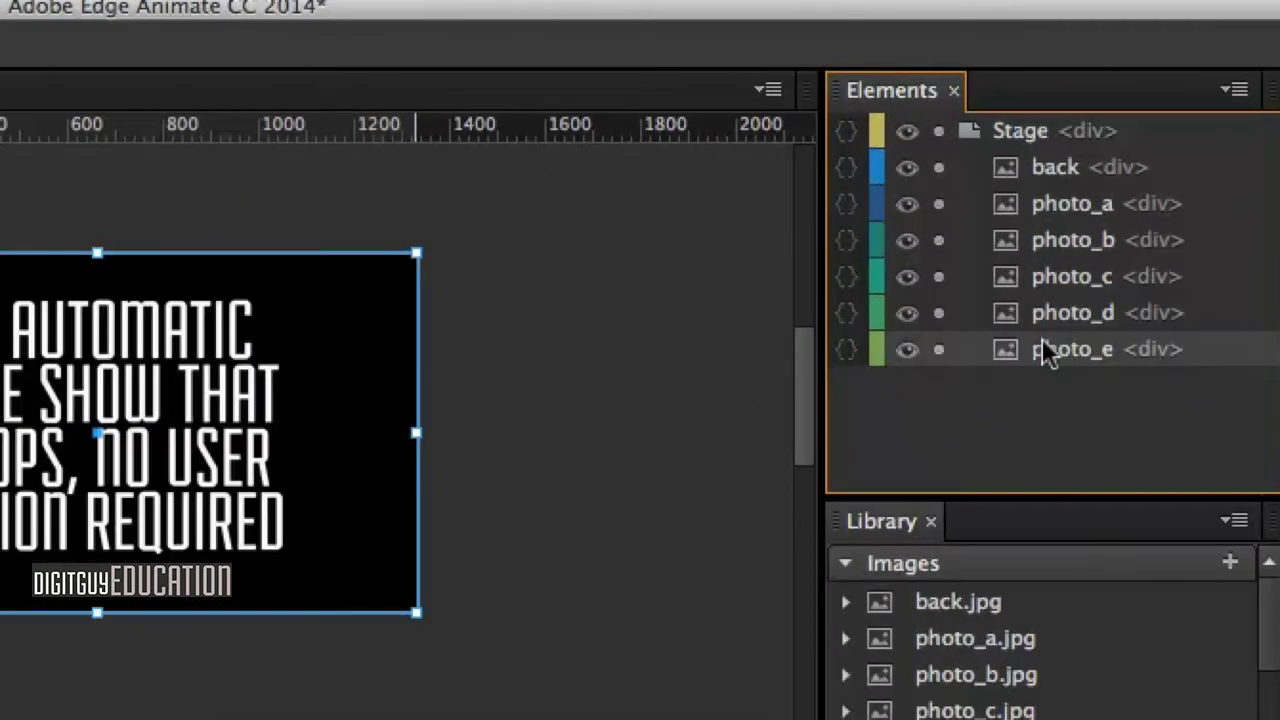
drag(1043, 349, 1041, 185)
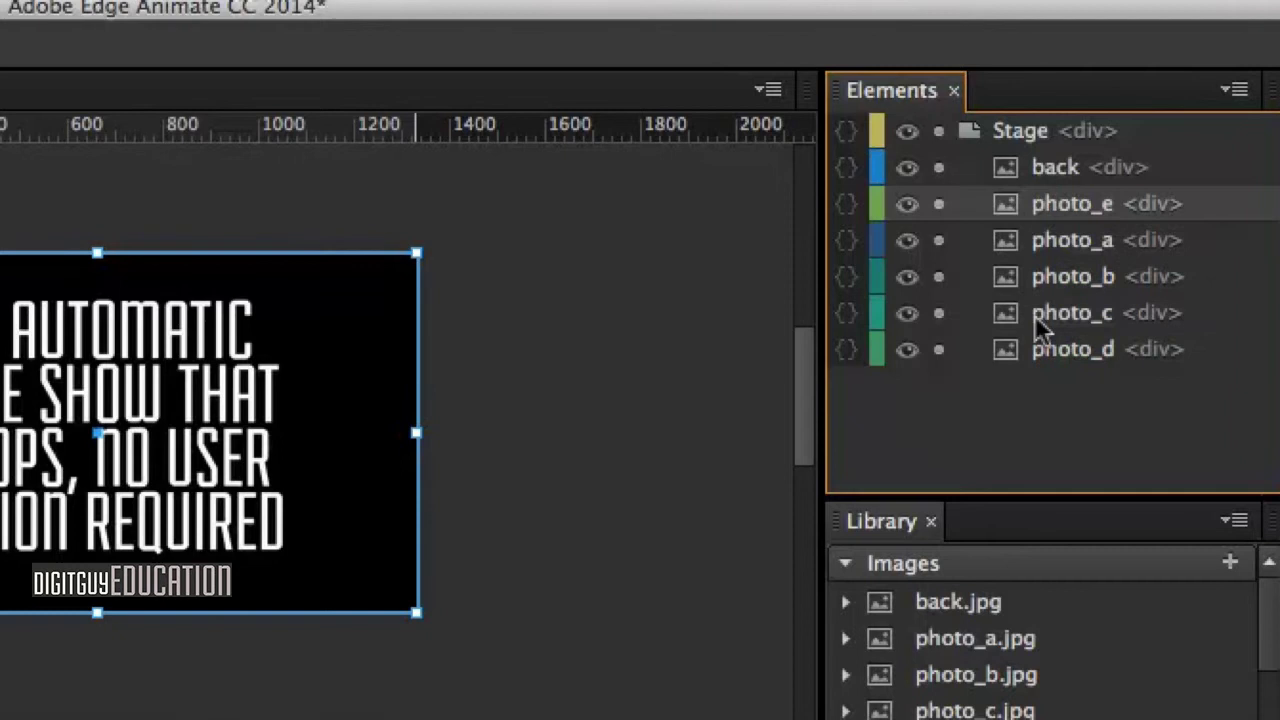
drag(1050, 352, 1041, 232)
drag(1043, 352, 1041, 262)
drag(1051, 333, 1052, 277)
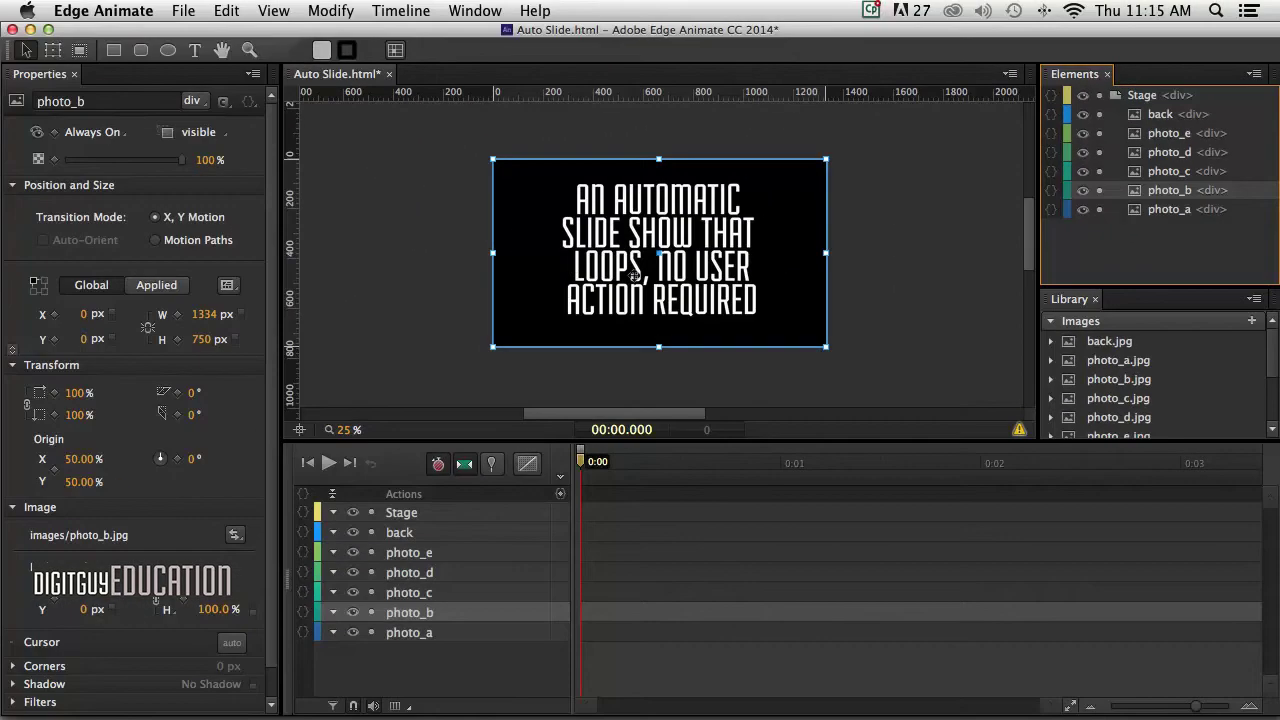
- Move the back layer to the bottom of the stack, below photo_a
click(405, 532)
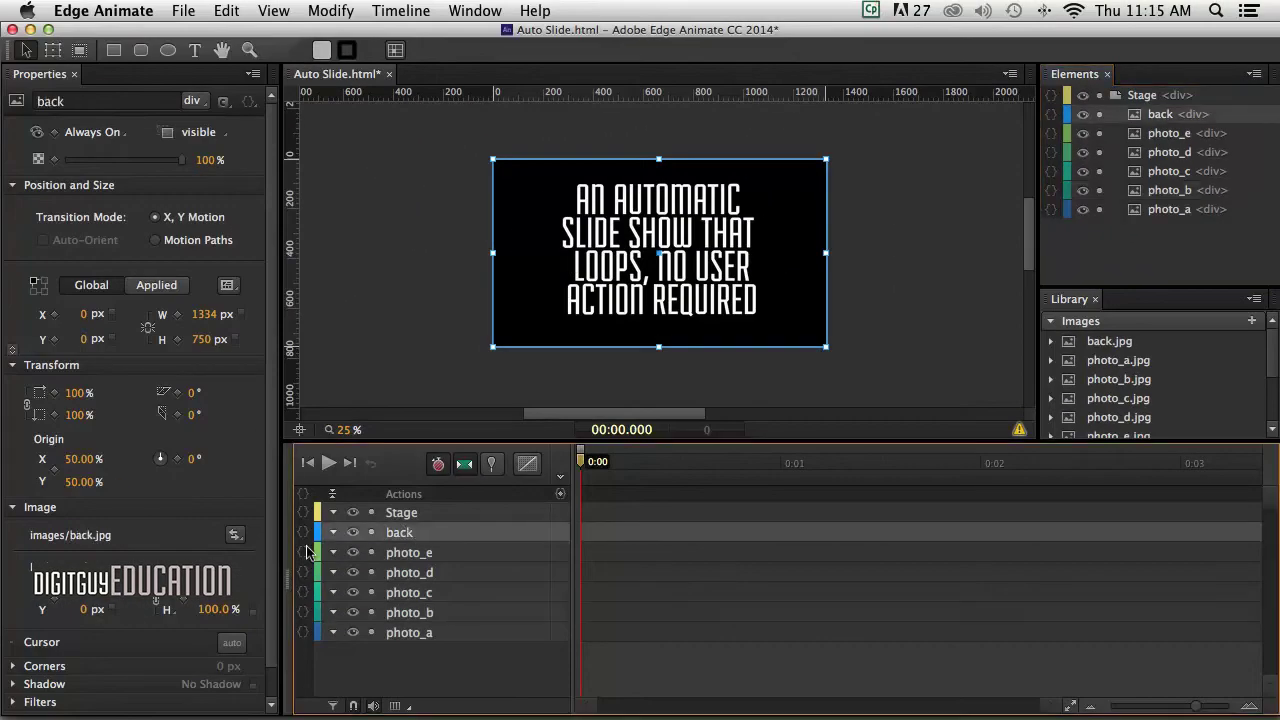
click(1160, 117)
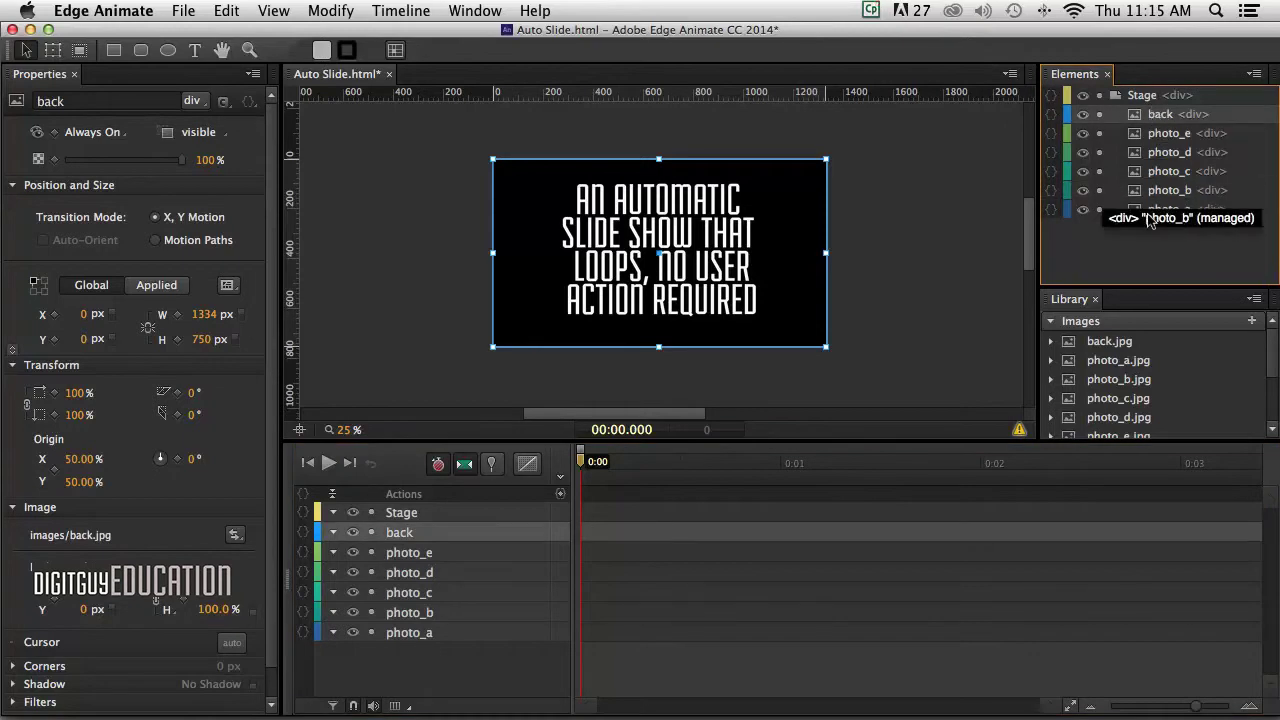
drag(1160, 118, 1154, 227)
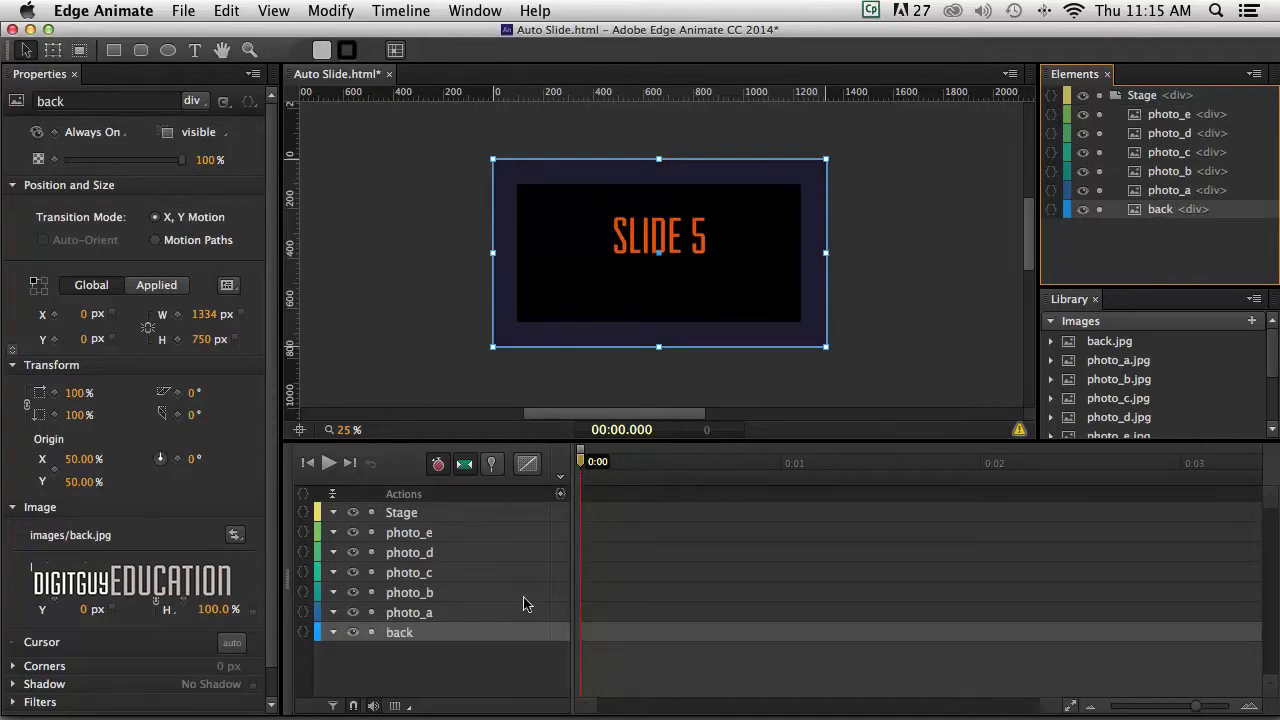
- Key photo_a's X position at 0:00 to -1334 px, placing it off-stage left
click(440, 612)
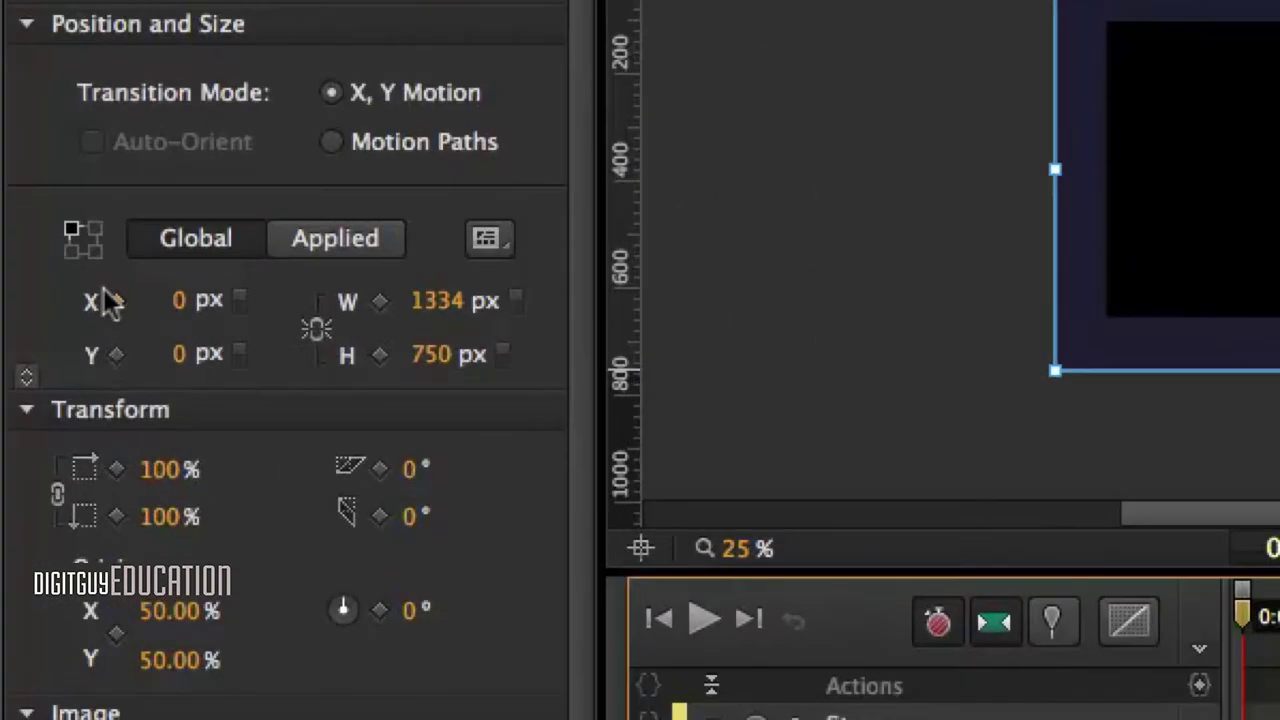
click(110, 302)
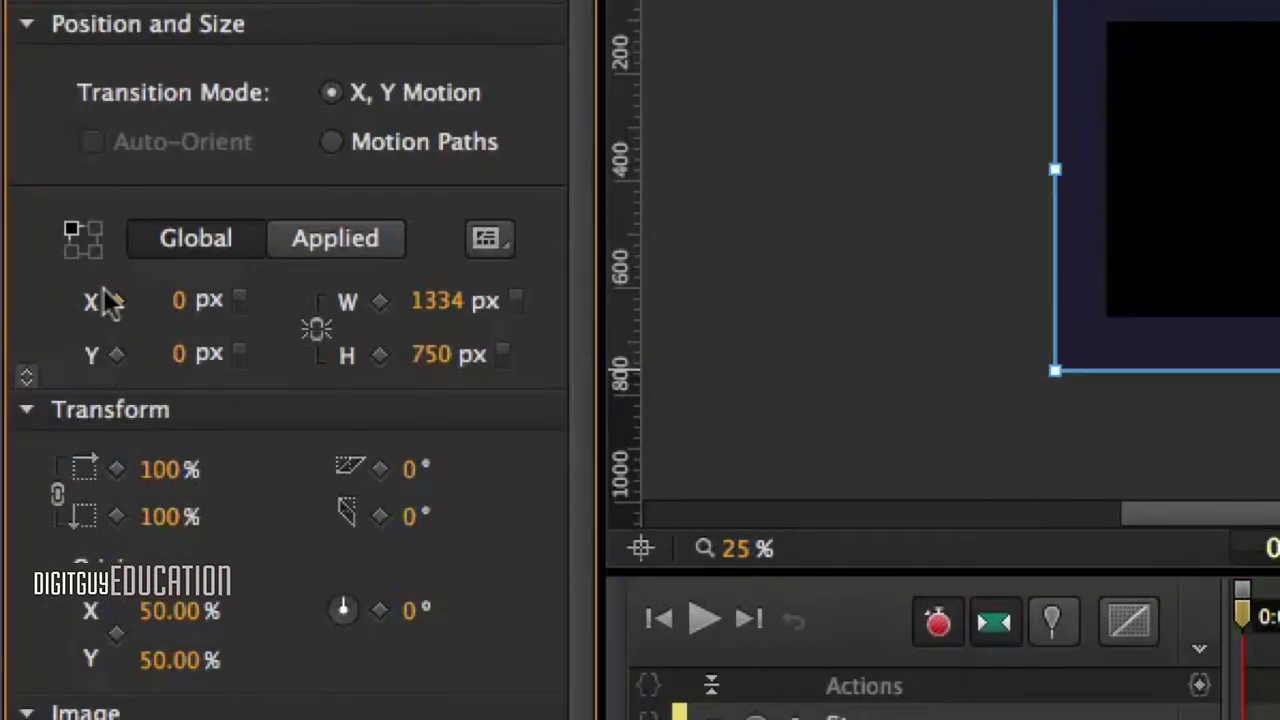
click(168, 300)
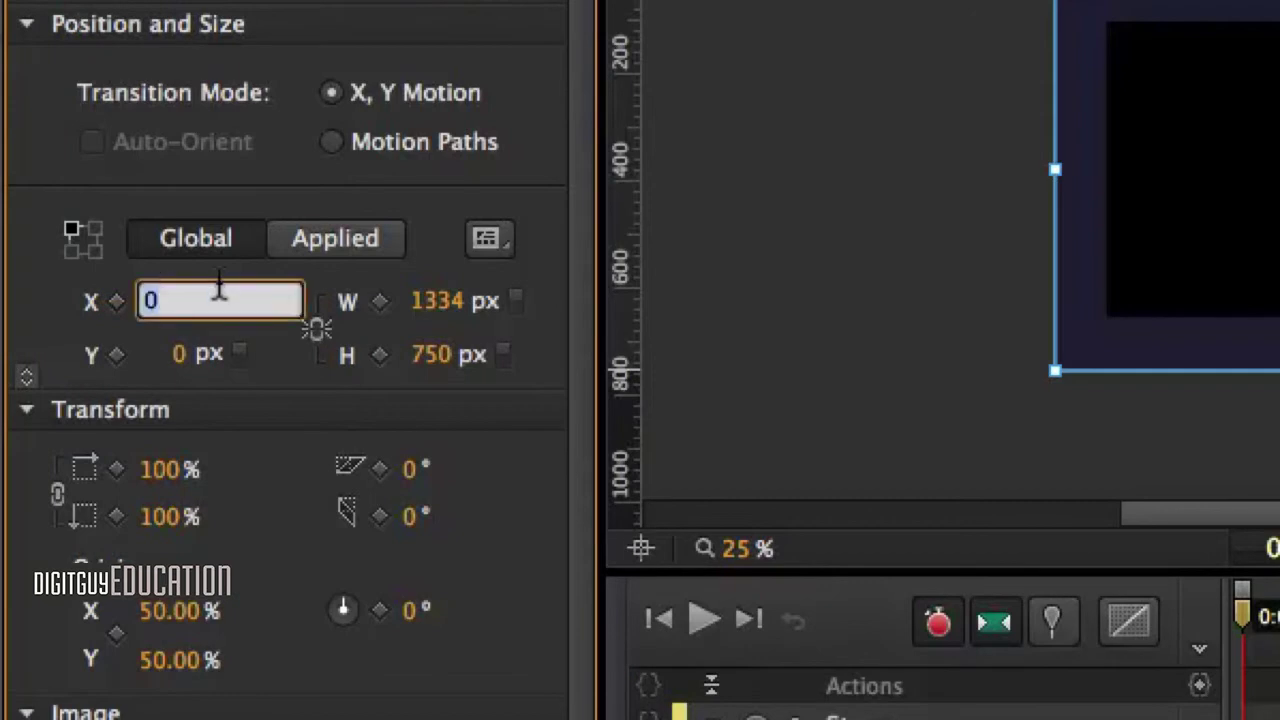
text(1334)
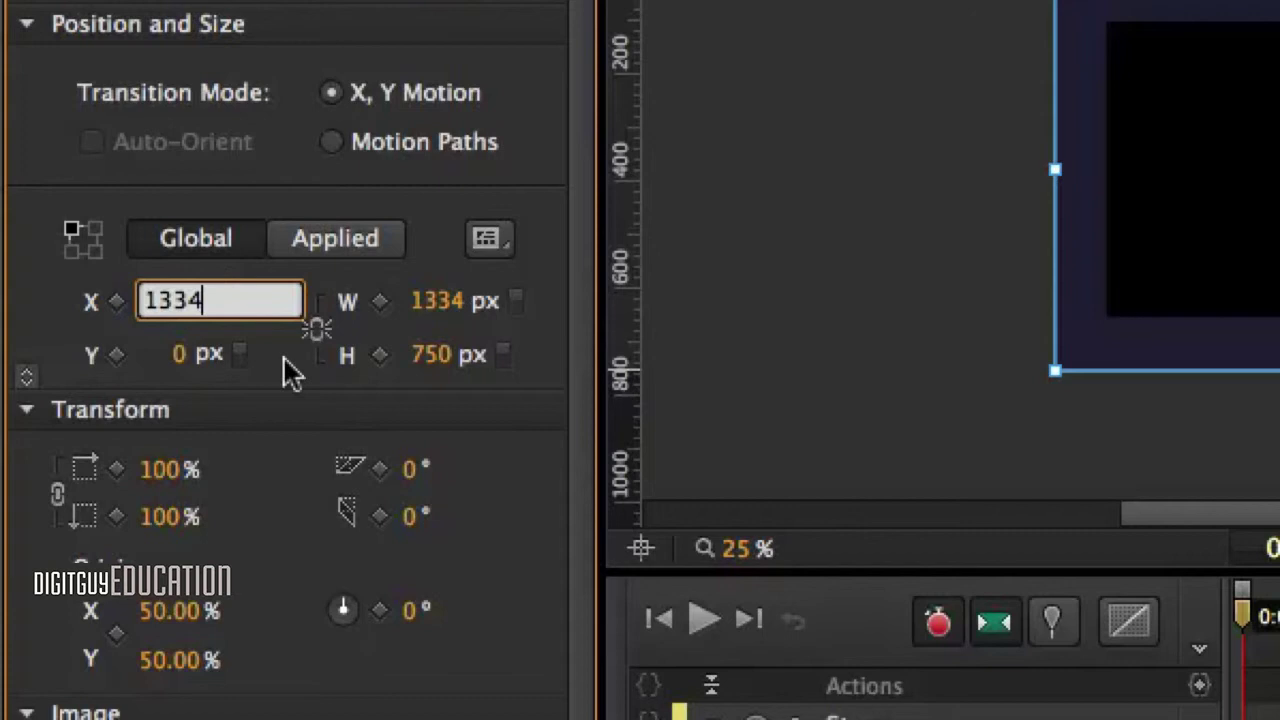
click(141, 300)
text(-)
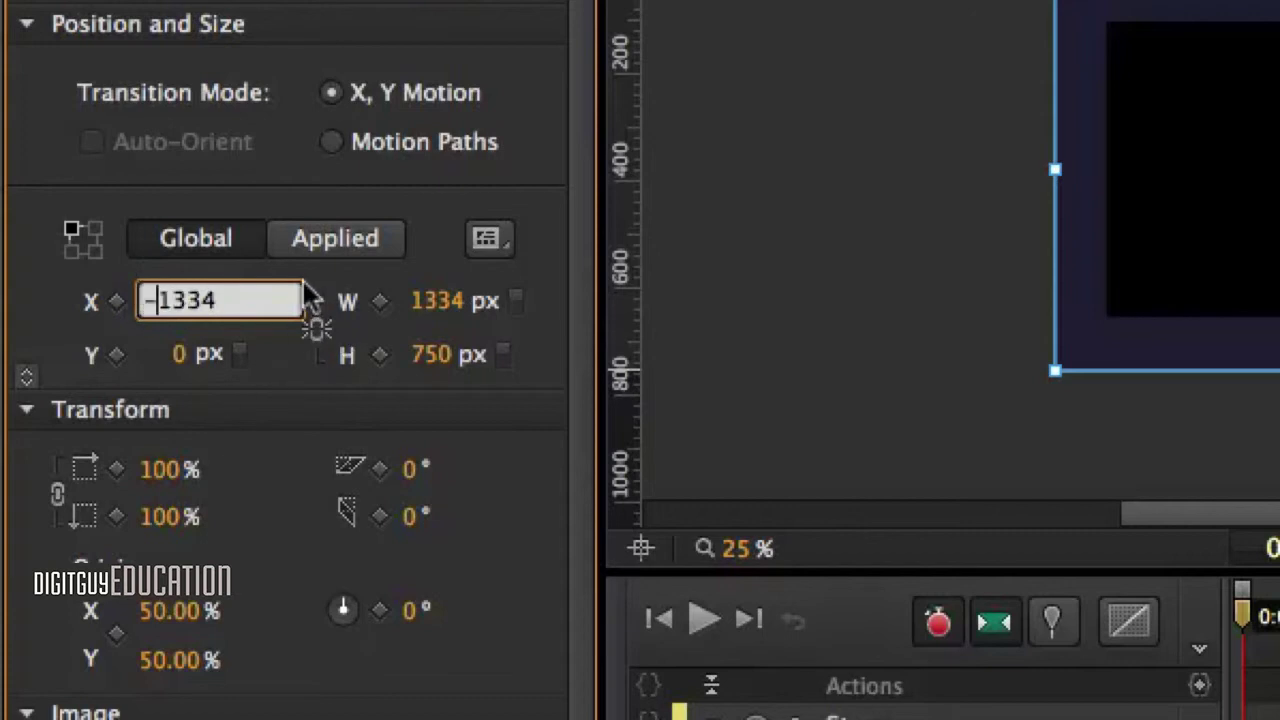
key(Return)
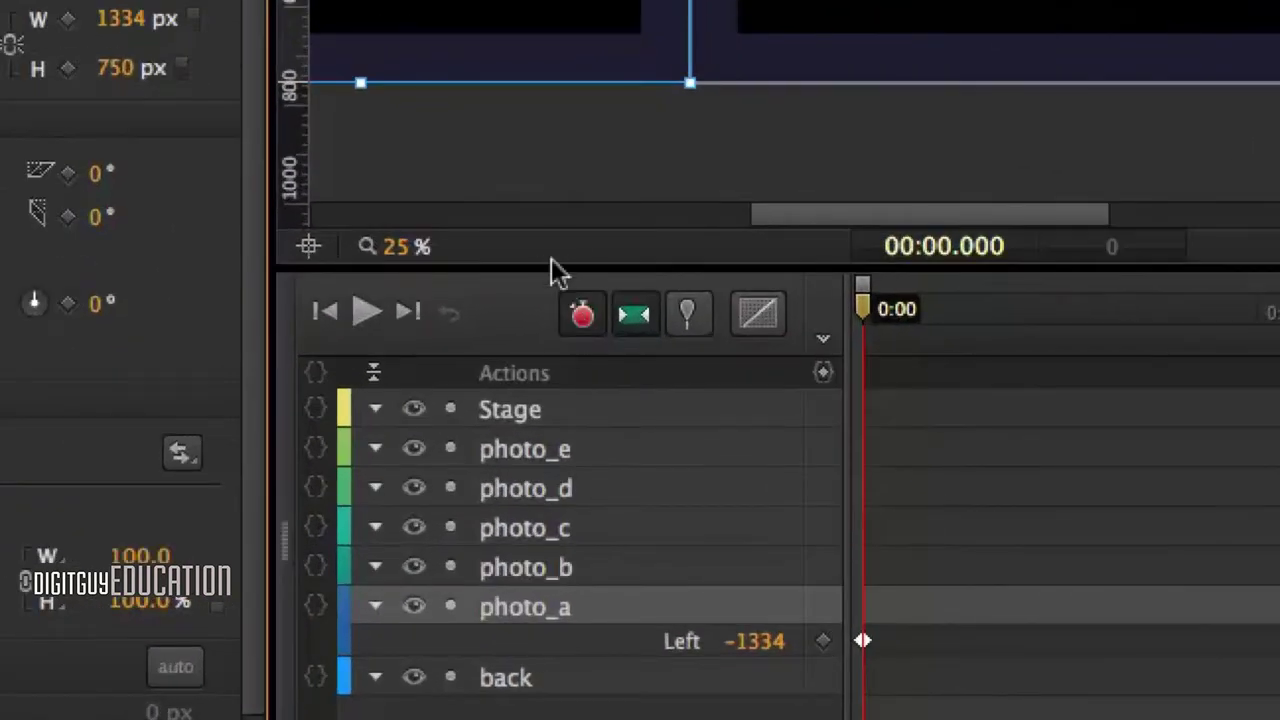
- With Auto-Transition on, key photo_a's Left to 0 px at 0:01.035 and scrub back
click(634, 315)
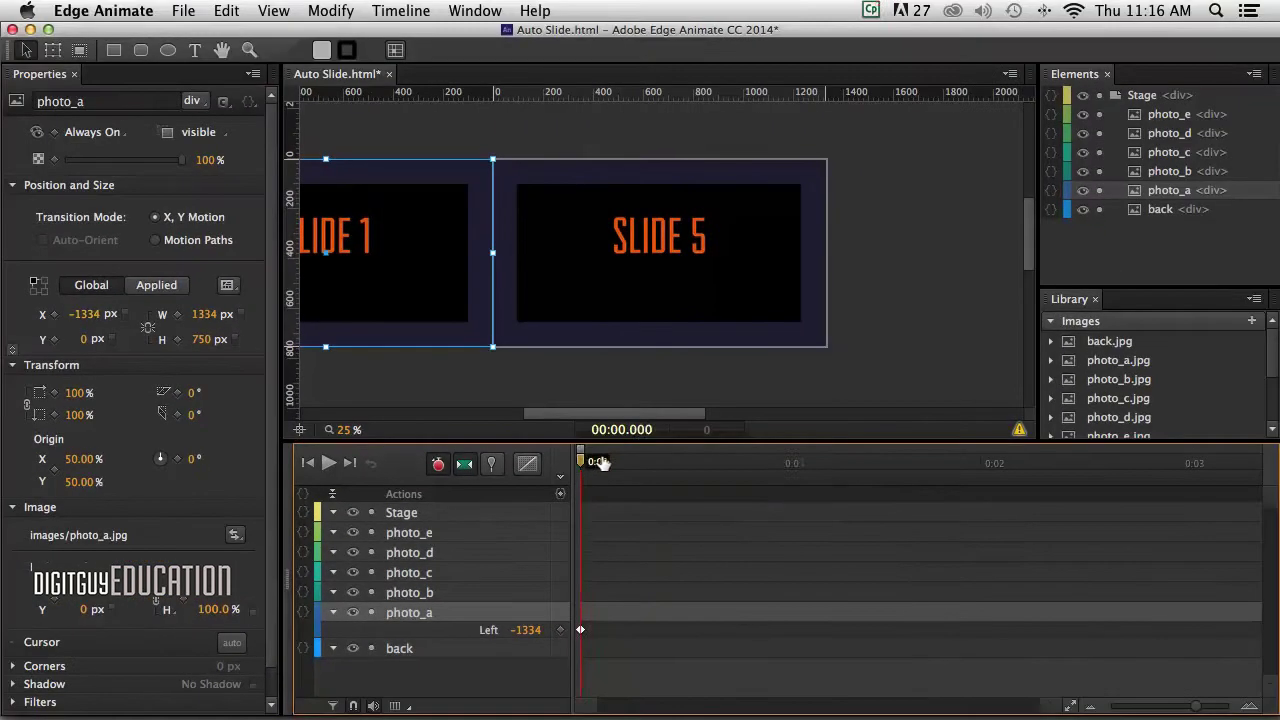
drag(862, 305, 1225, 316)
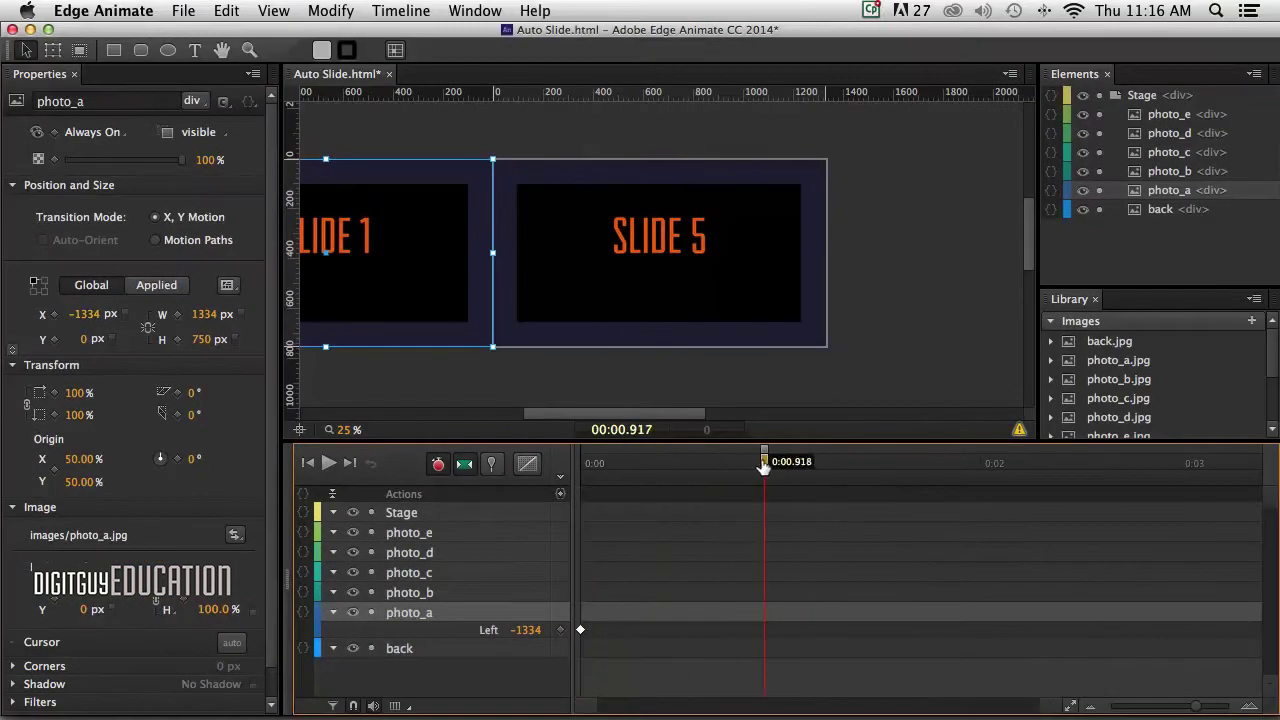
drag(764, 466, 775, 468)
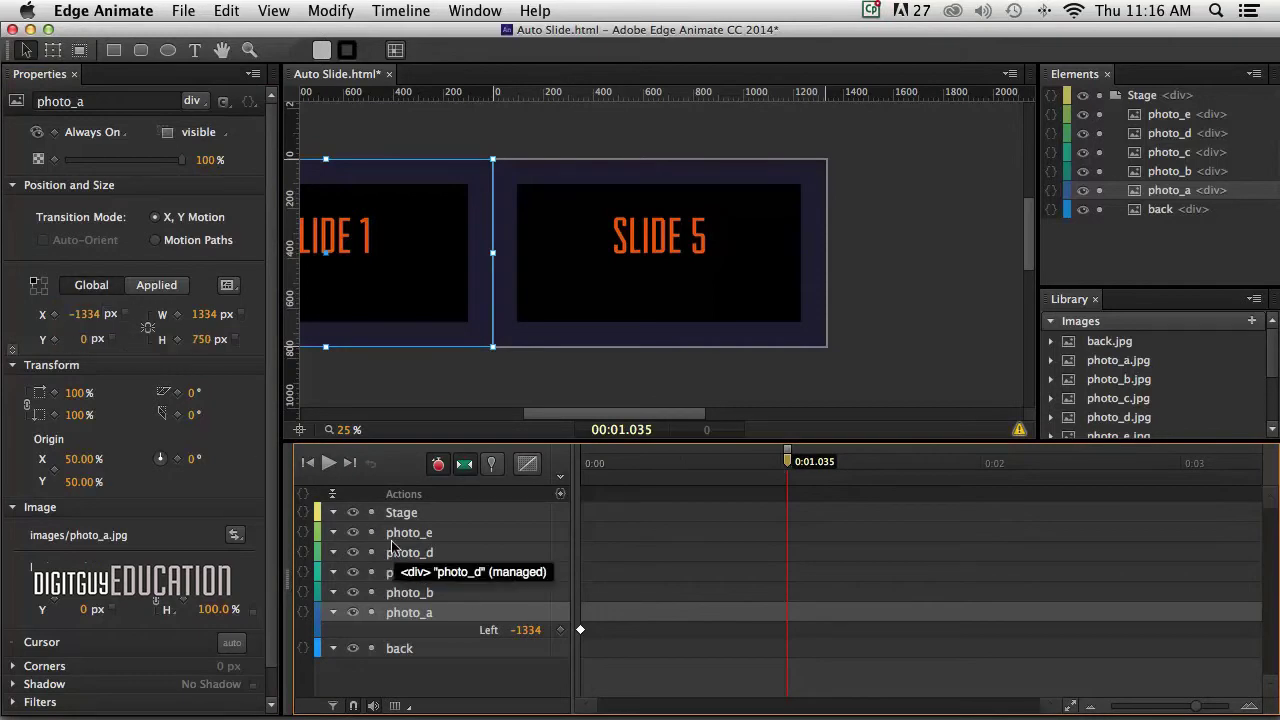
click(525, 631)
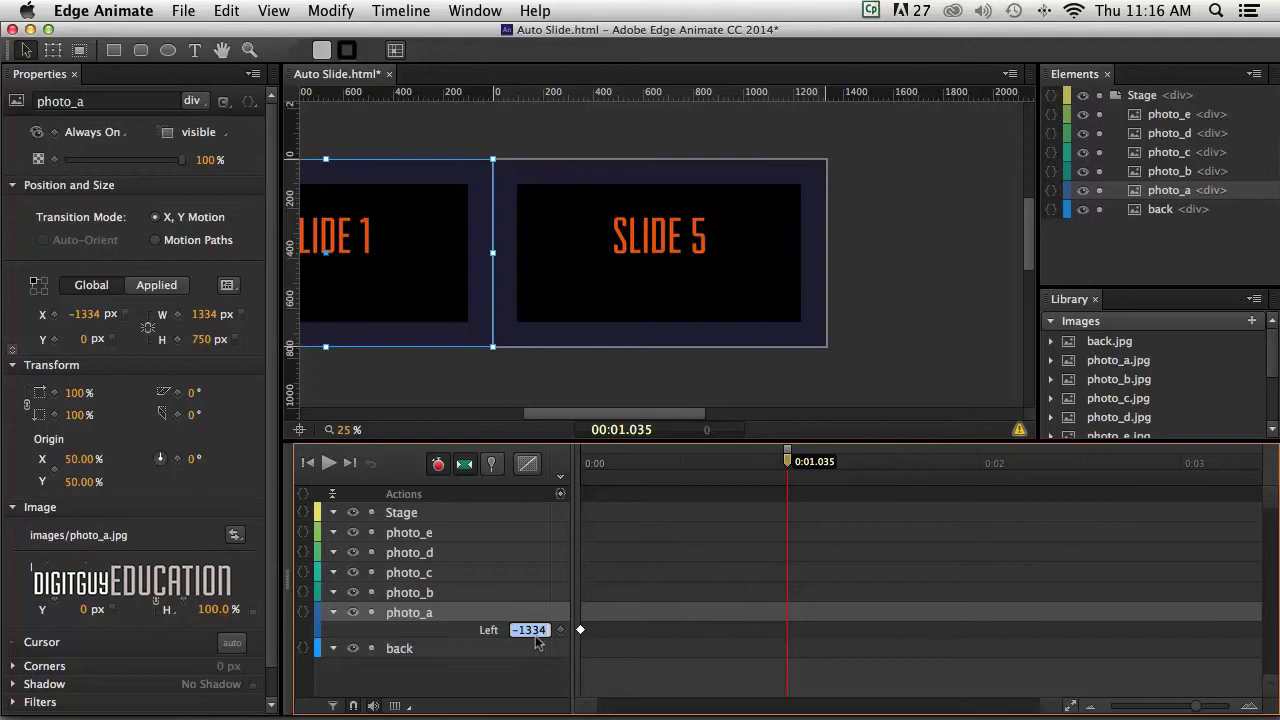
text(0)
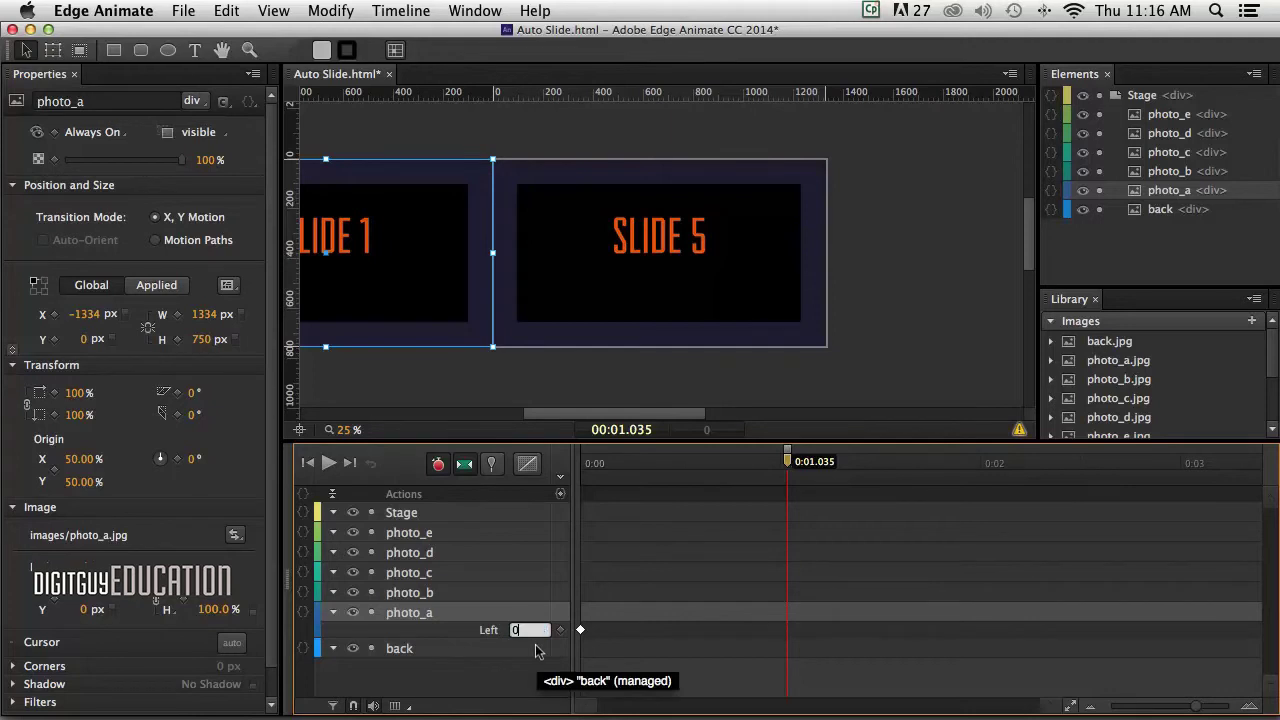
key(Return)
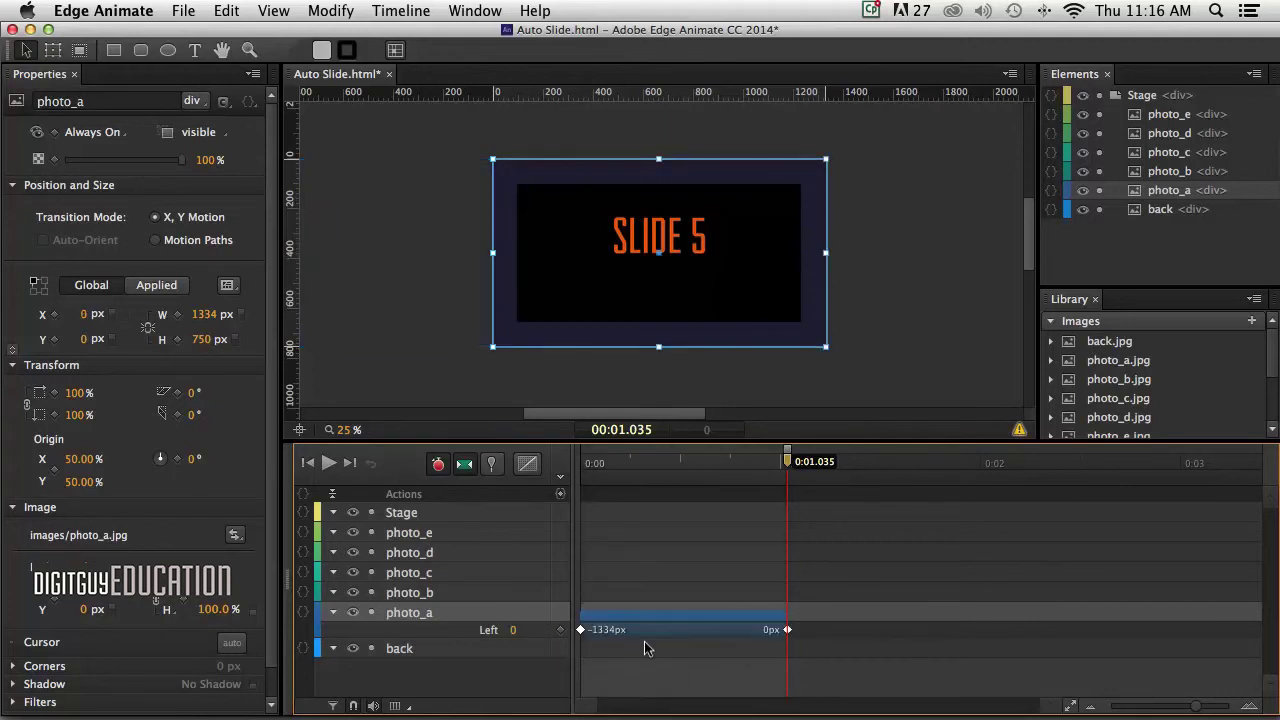
mouse_move(782, 458)
mouse_down()
mouse_move(552, 446)
mouse_move(766, 450)
mouse_up()
drag(782, 451, 554, 452)
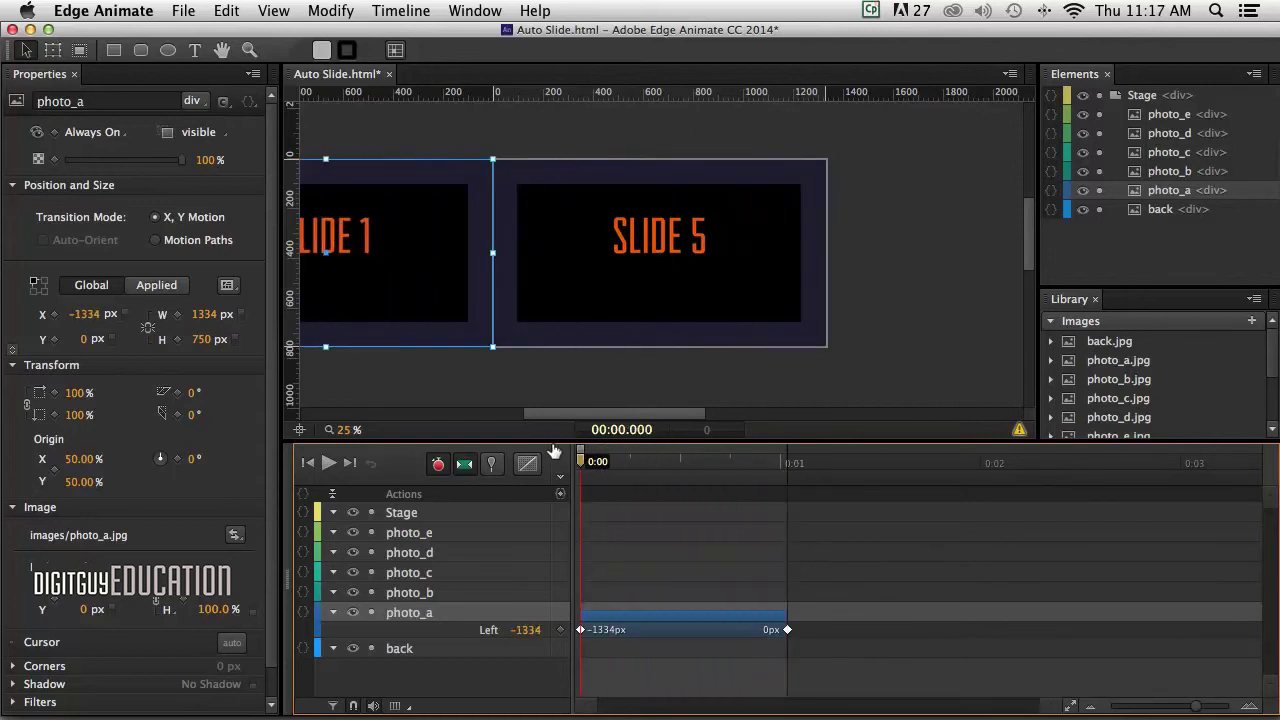
- Apply Ease In Quart easing to photo_a's Left transition and scrub to check it
click(669, 613)
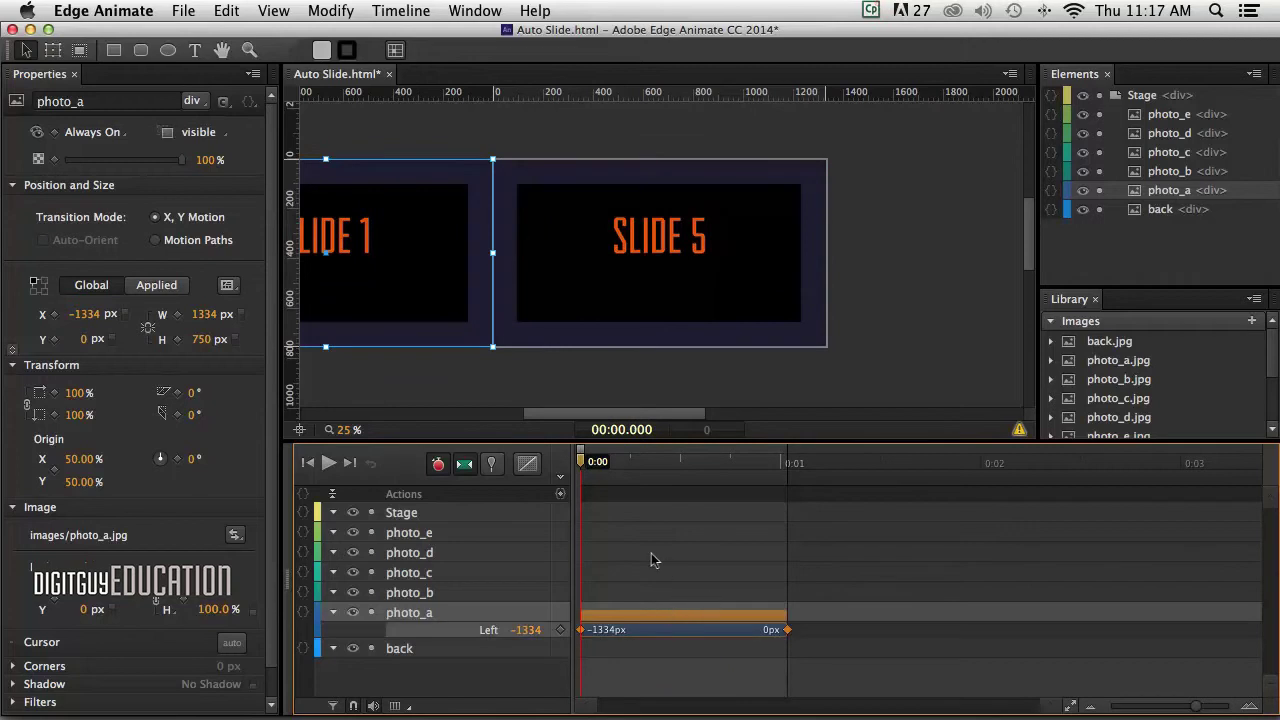
click(527, 463)
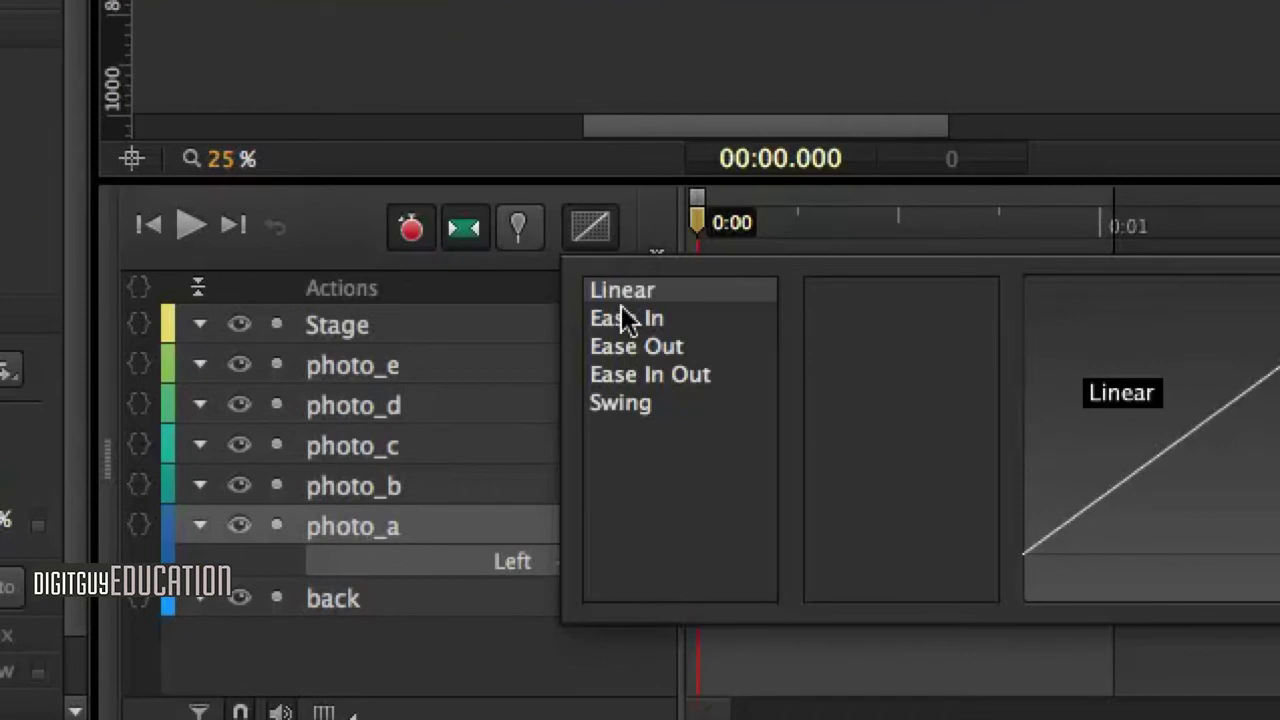
click(608, 362)
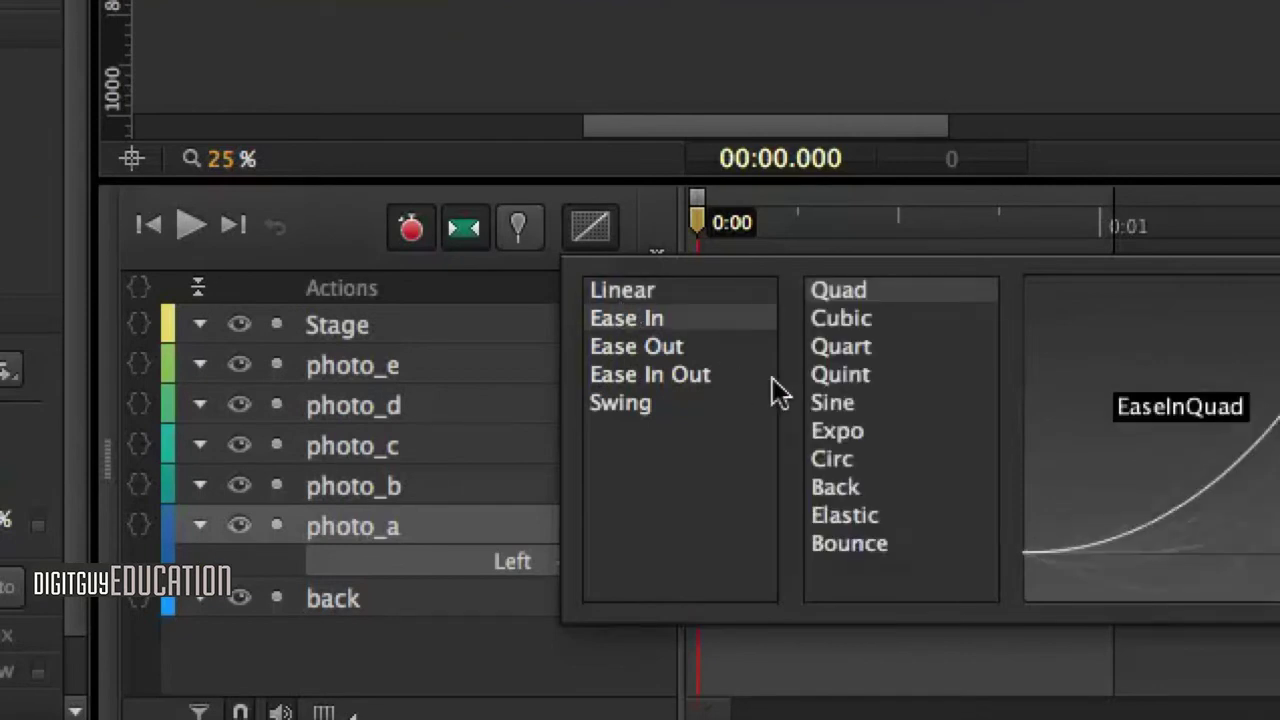
click(838, 336)
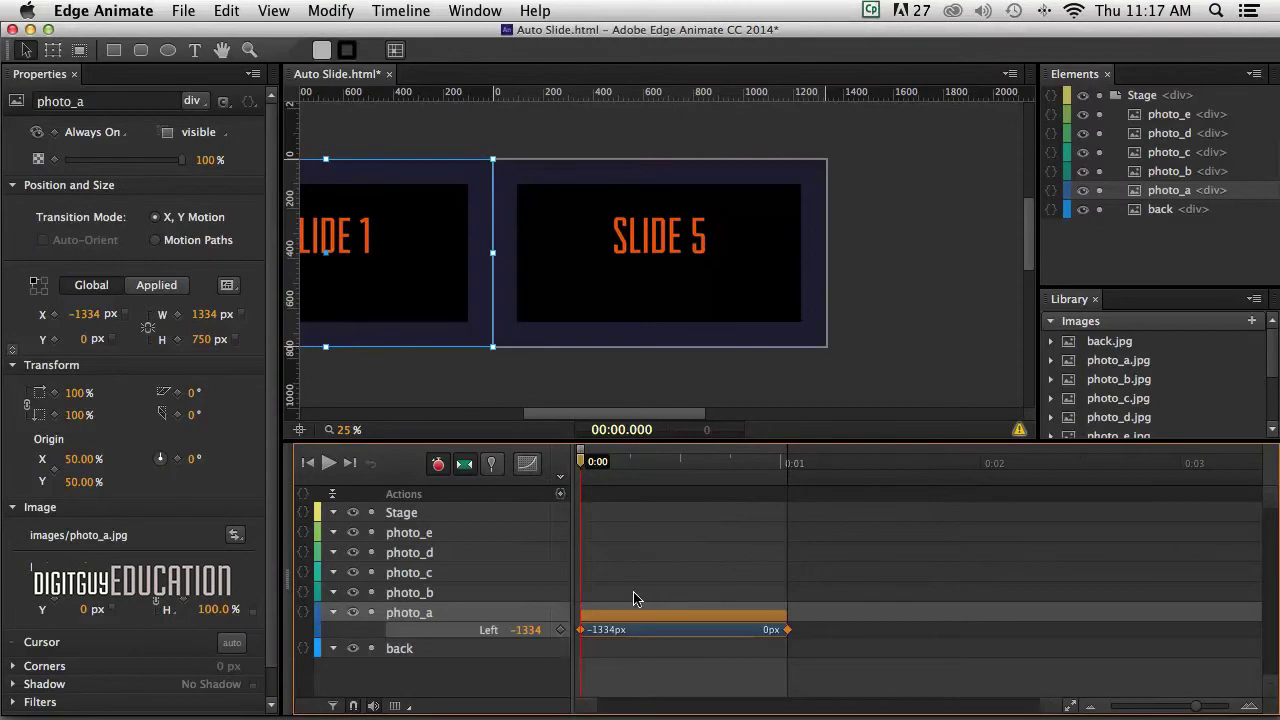
mouse_move(580, 460)
mouse_down()
mouse_move(720, 465)
mouse_move(575, 467)
mouse_up()
click(185, 10)
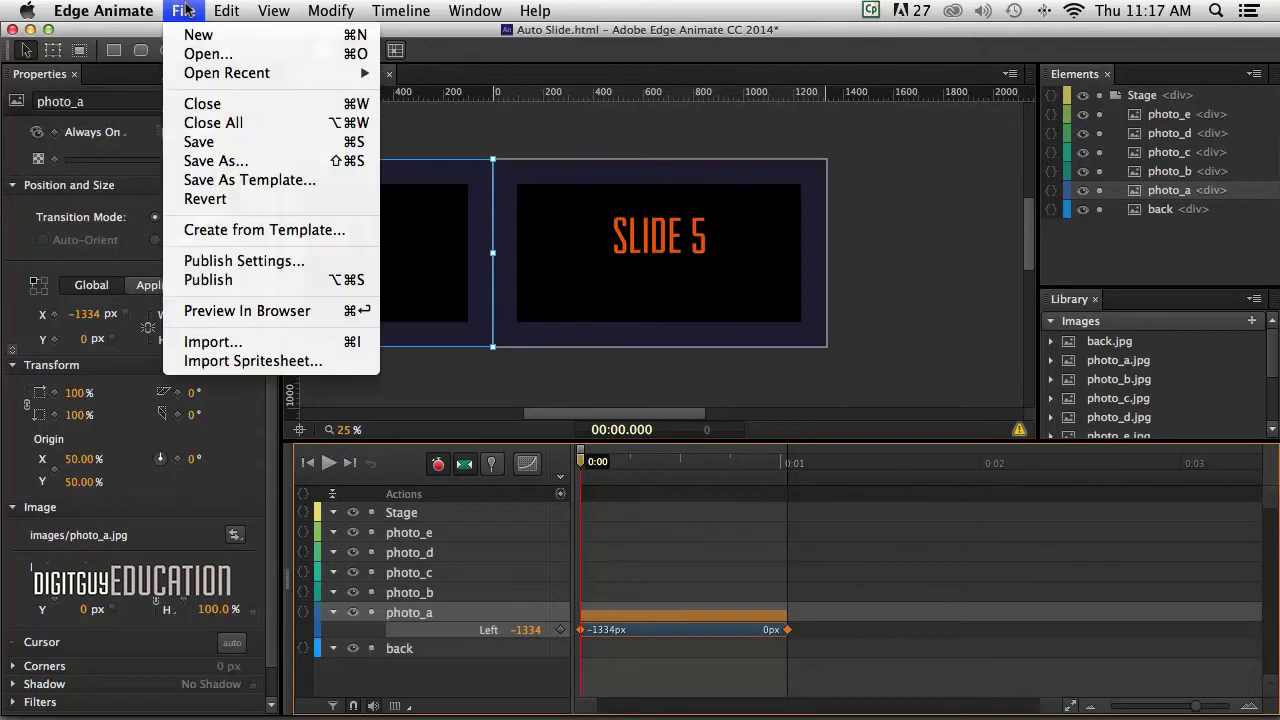
click(247, 311)
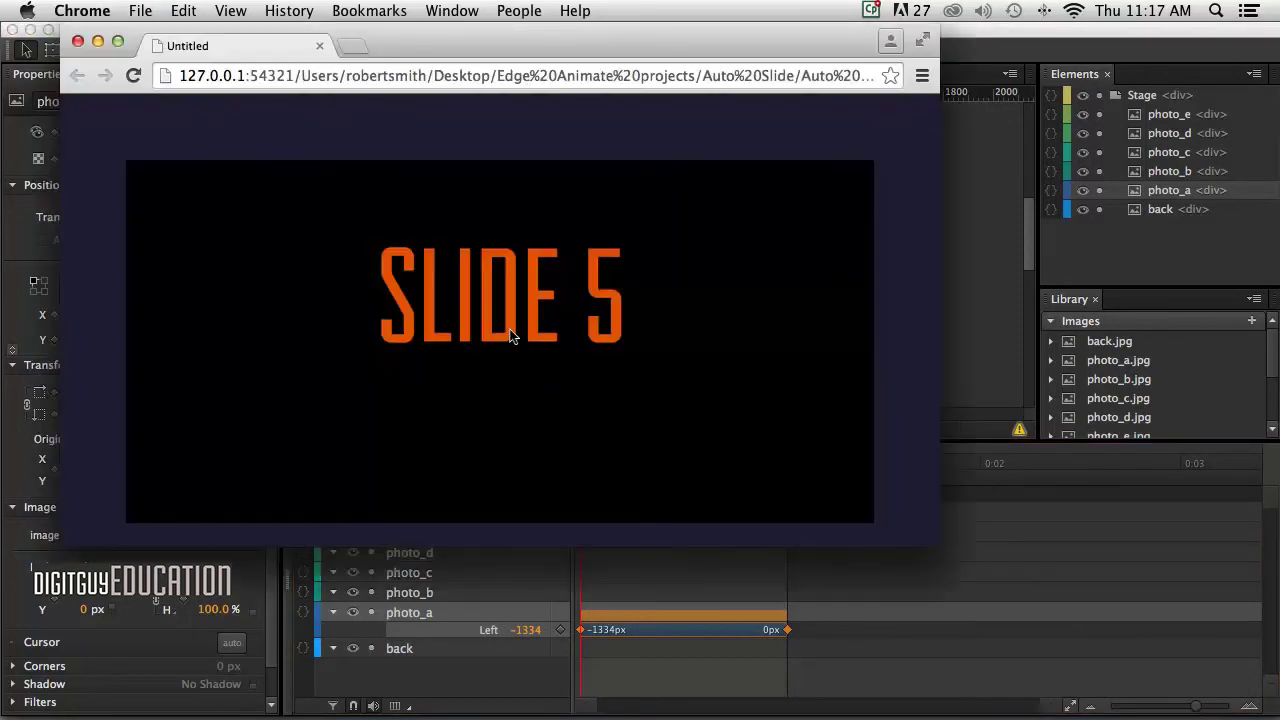
click(78, 41)
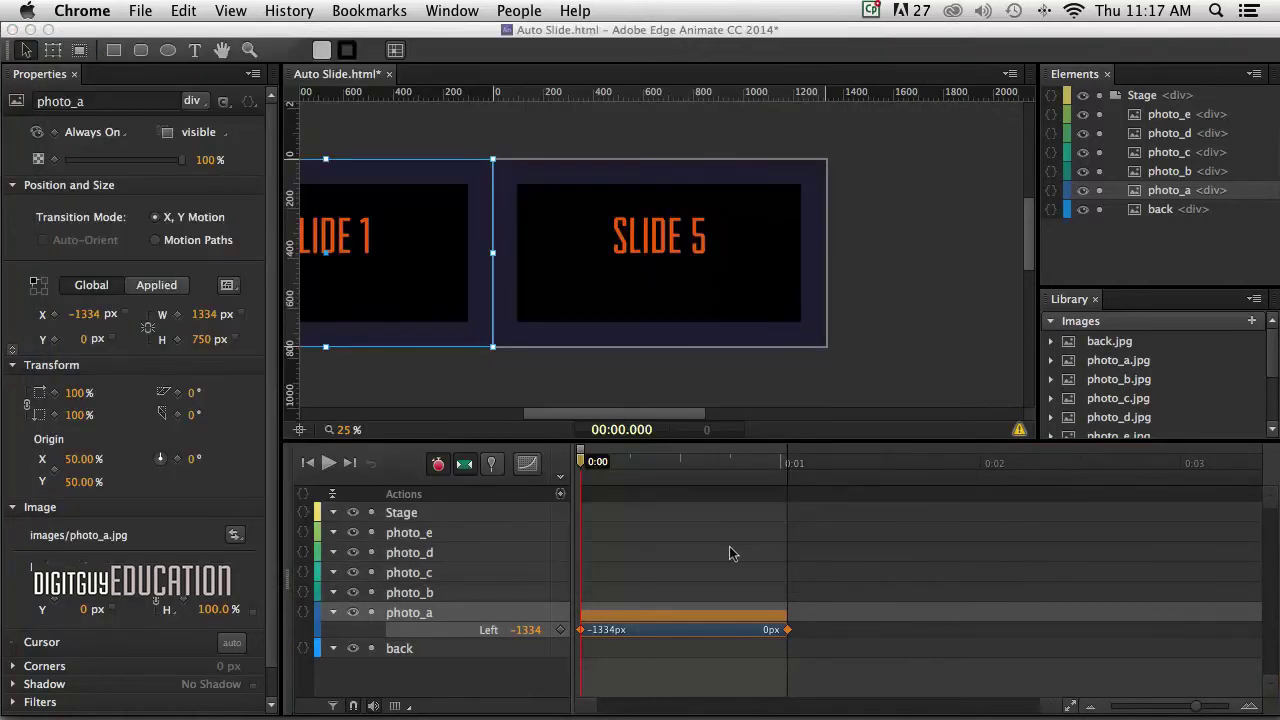
click(667, 614)
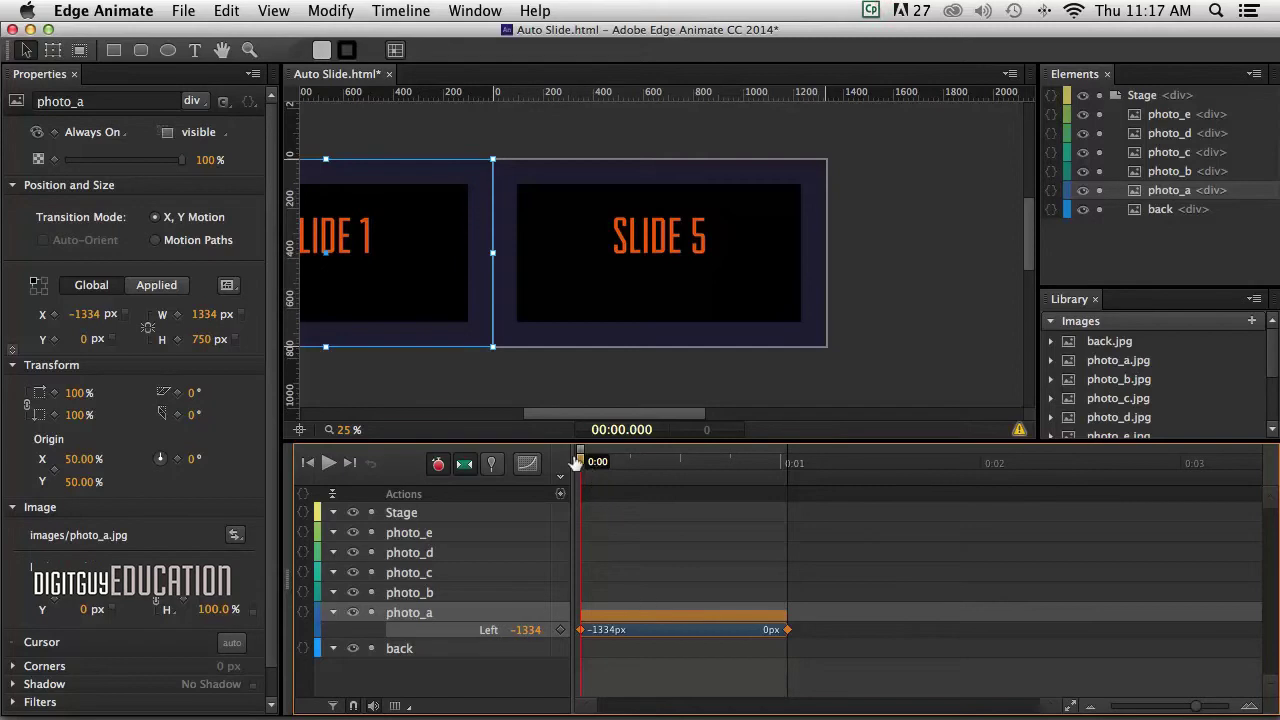
- Paste the copied slide-in onto photo_b, photo_c, photo_d and photo_e, each following the previous
drag(577, 458, 777, 486)
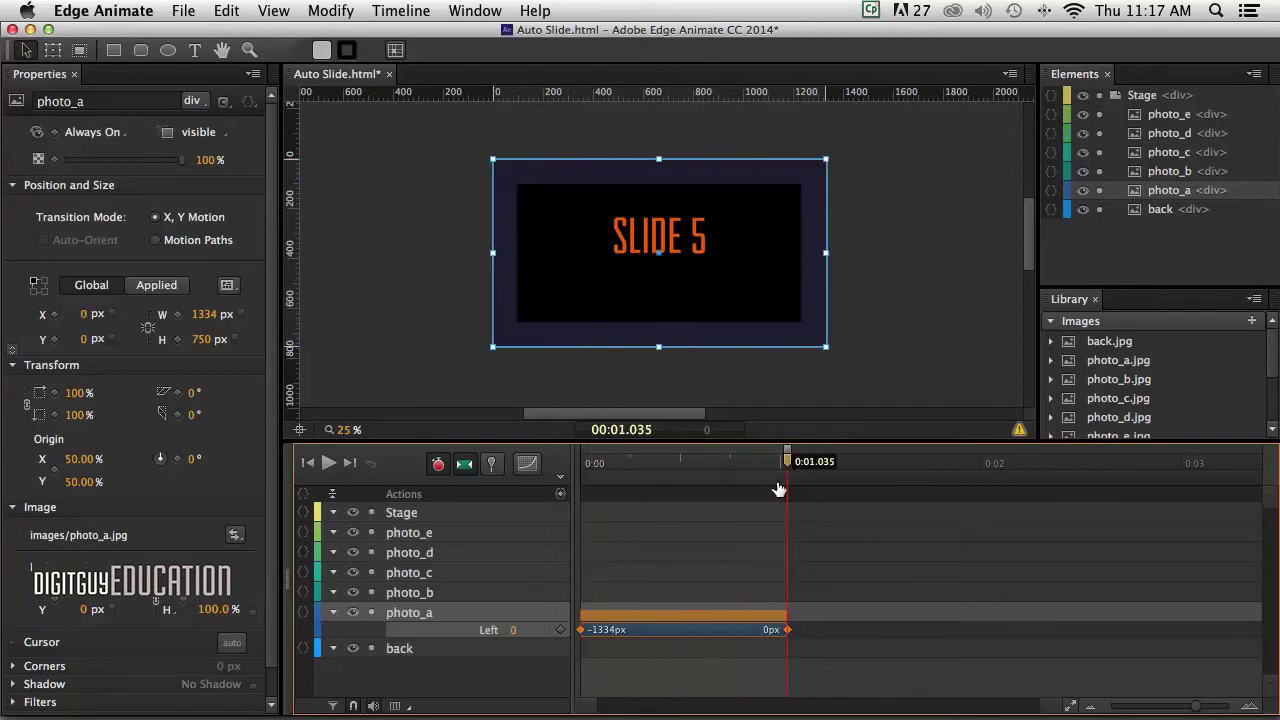
click(405, 594)
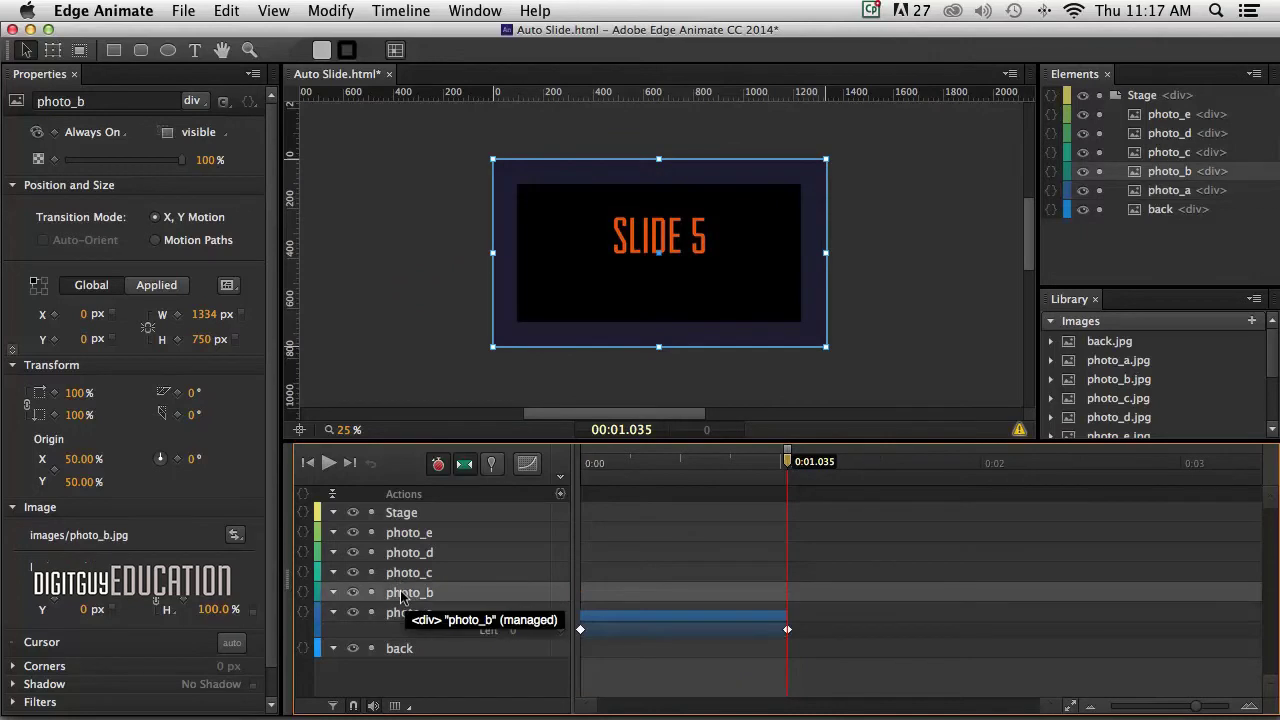
key(super+v)
click(408, 572)
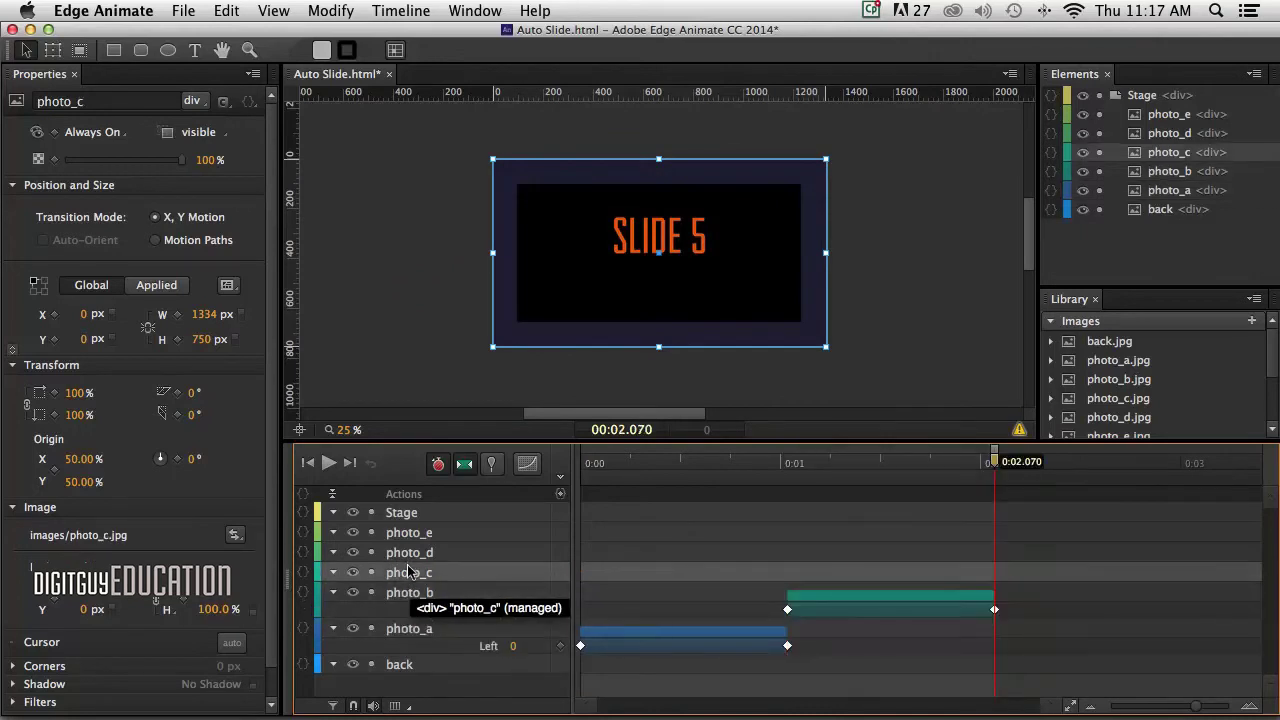
key(super+v)
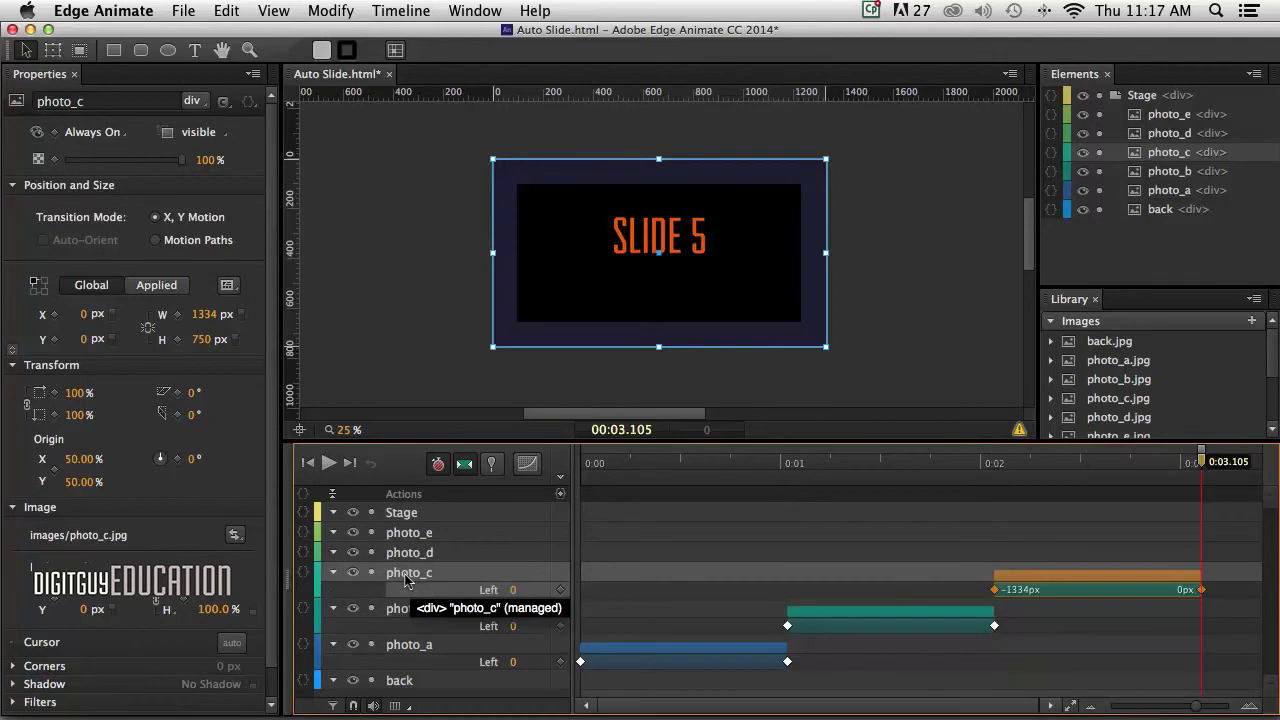
click(403, 550)
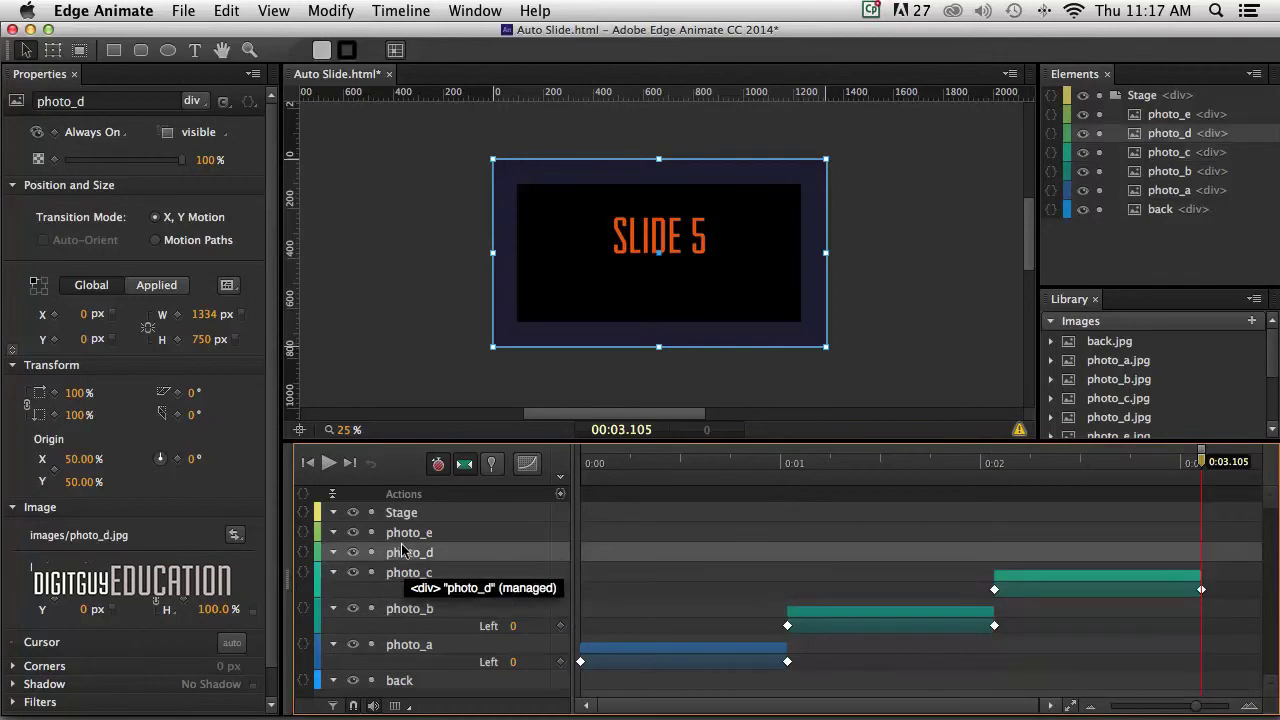
key(super+v)
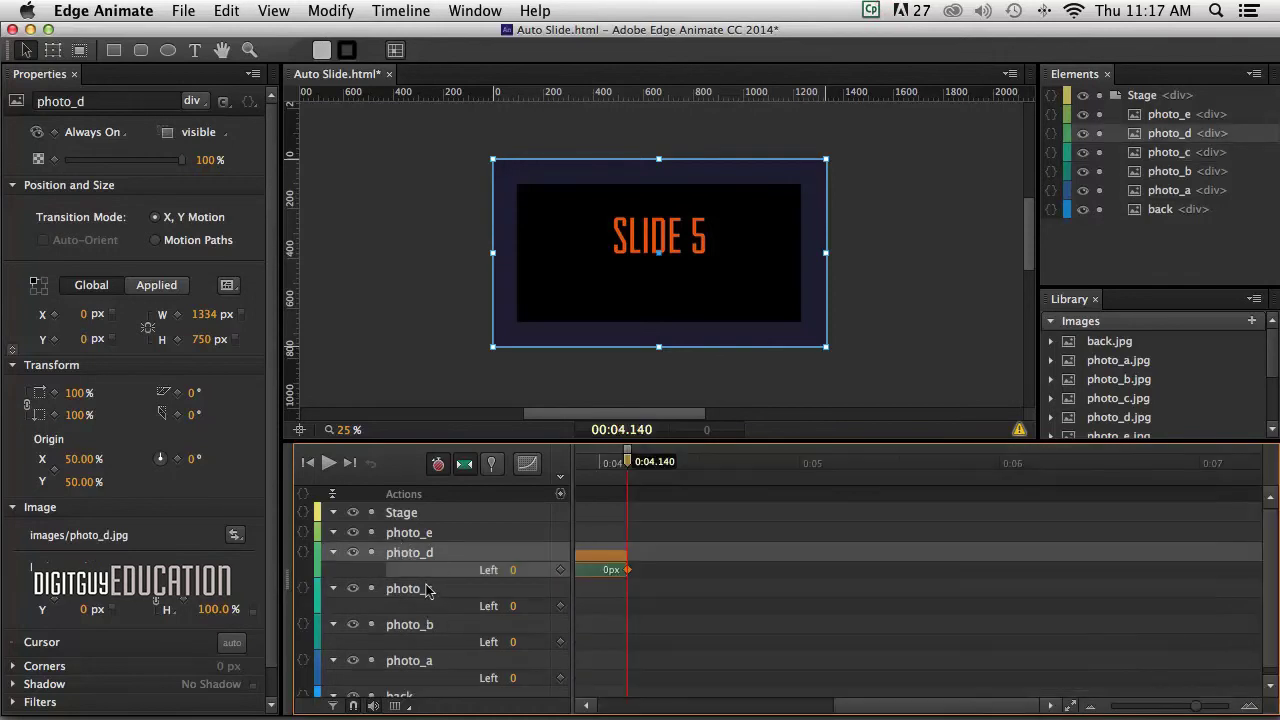
click(403, 533)
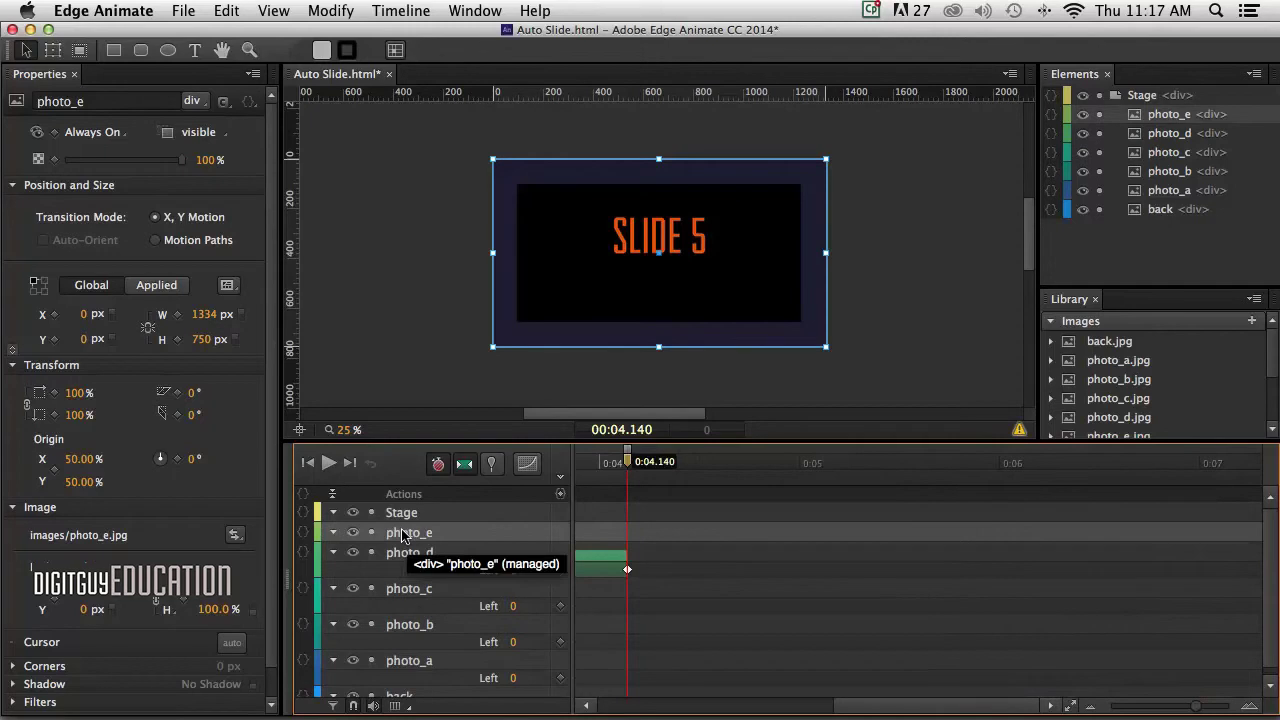
key(super+v)
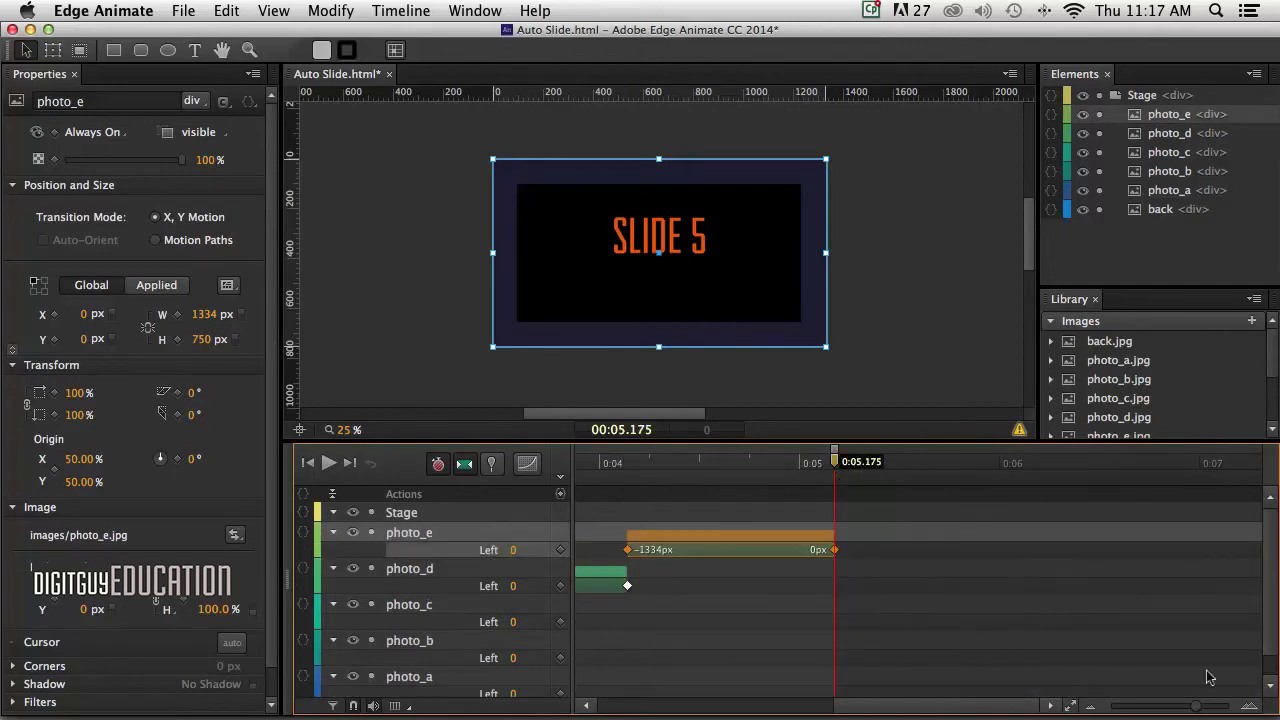
- Zoom the timeline out to show all five transitions and play from the start
drag(1194, 706, 1166, 706)
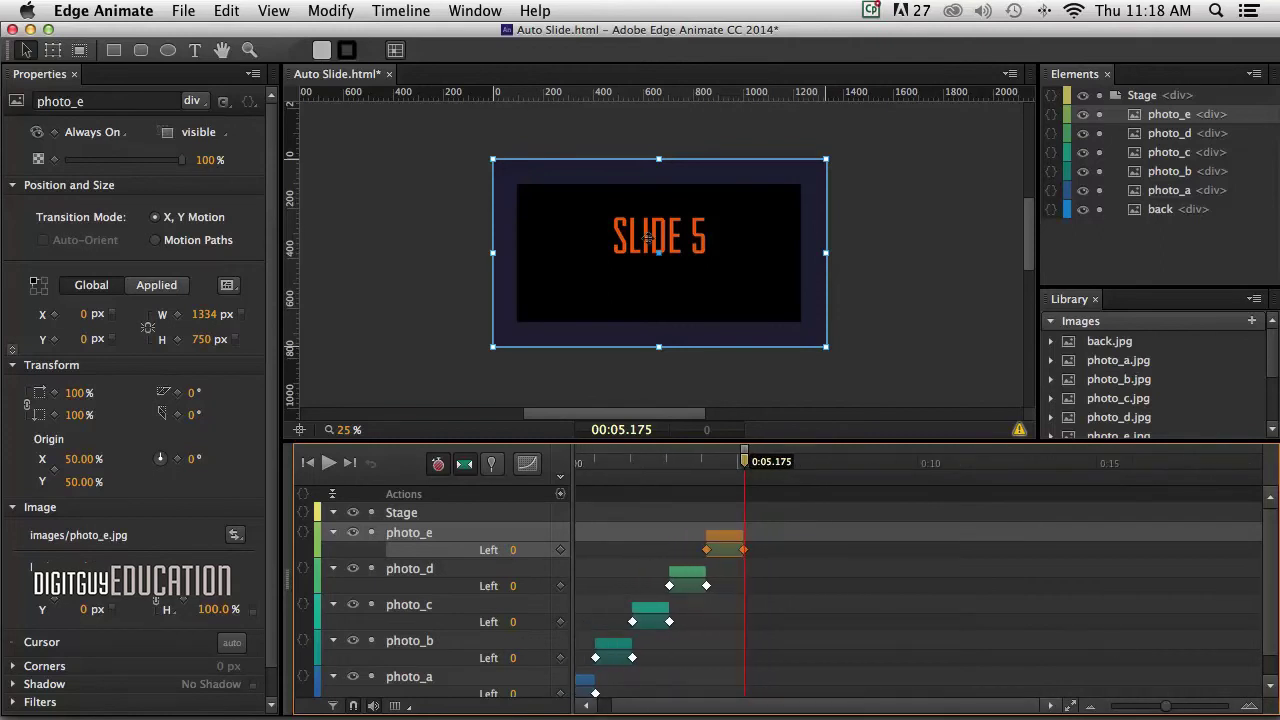
key(space)
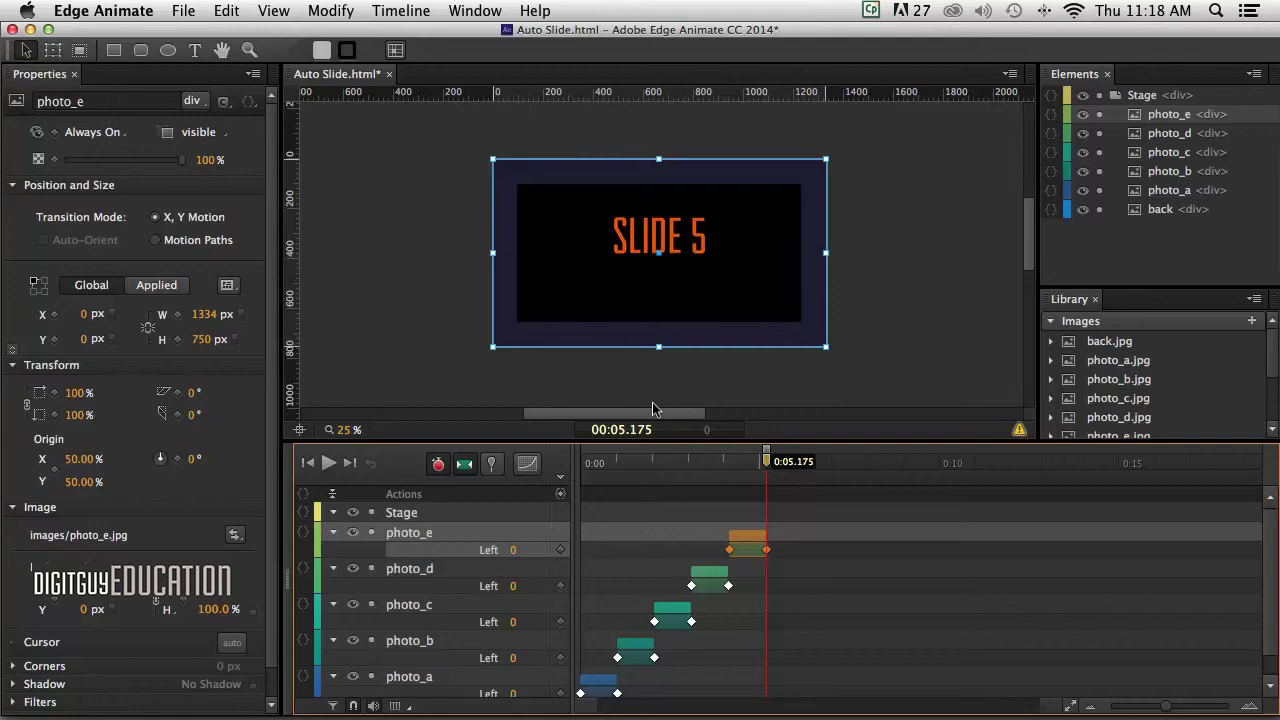
click(183, 10)
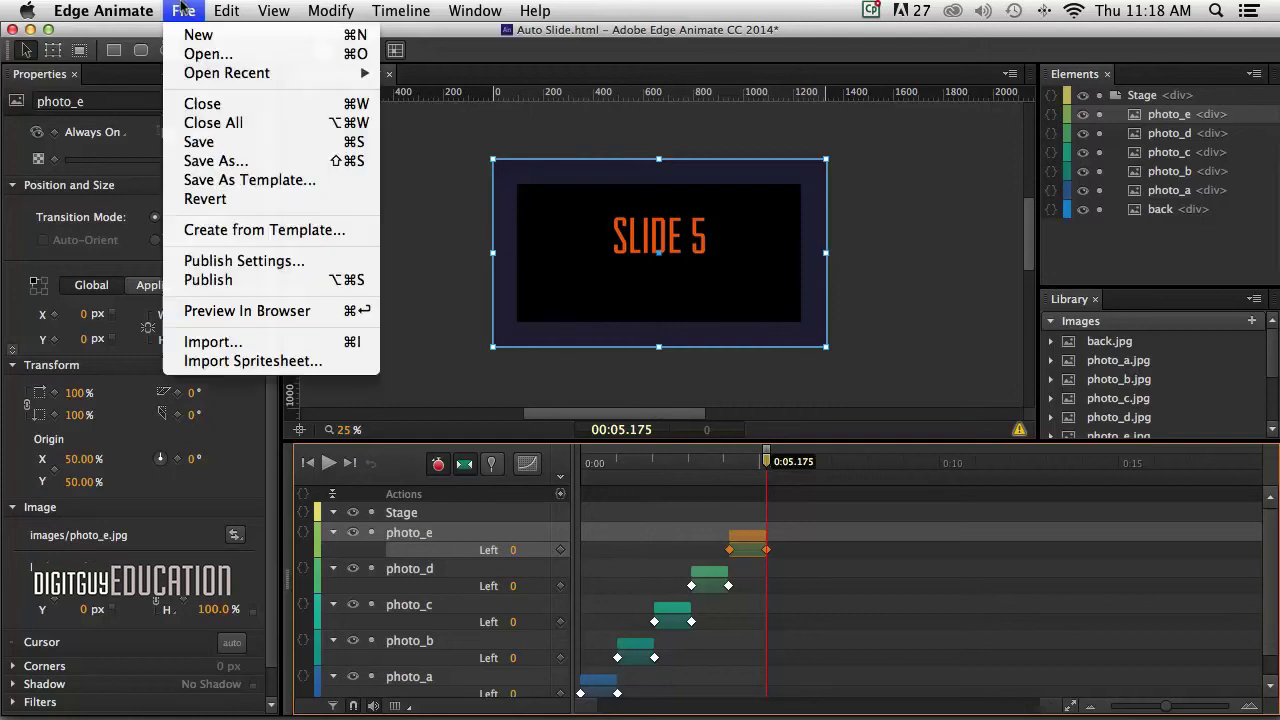
click(203, 308)
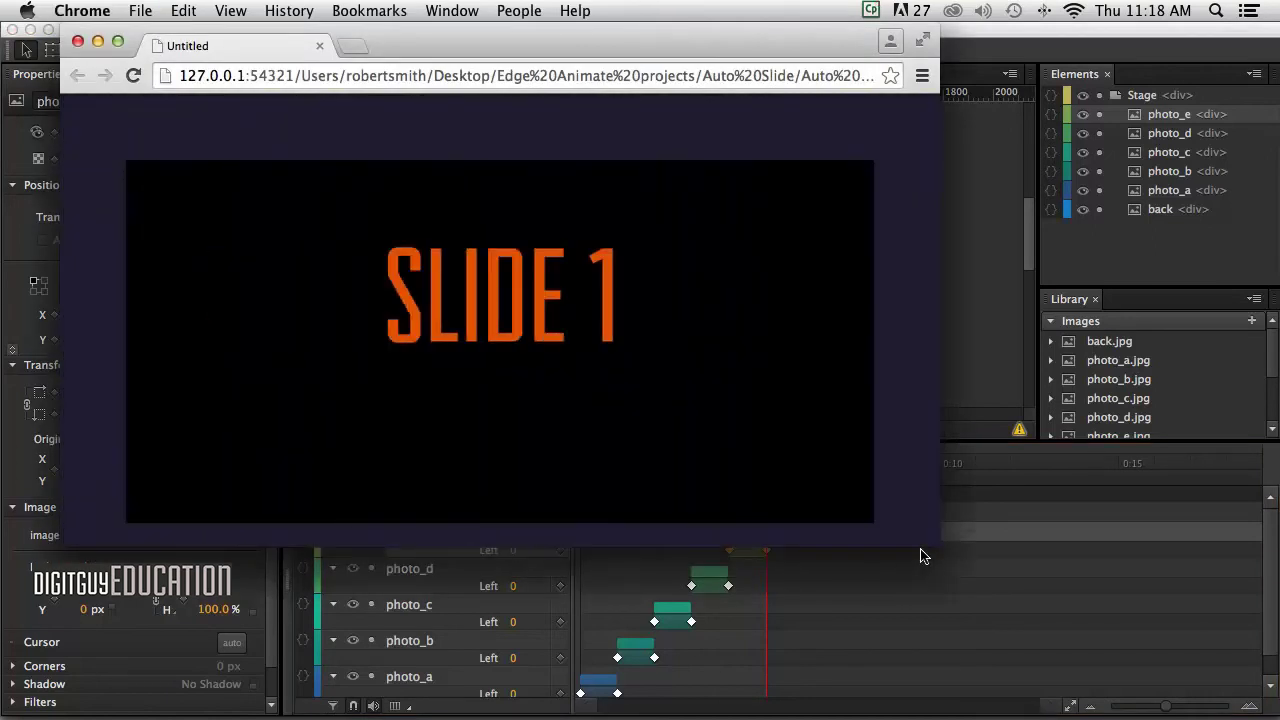
drag(922, 556, 1031, 614)
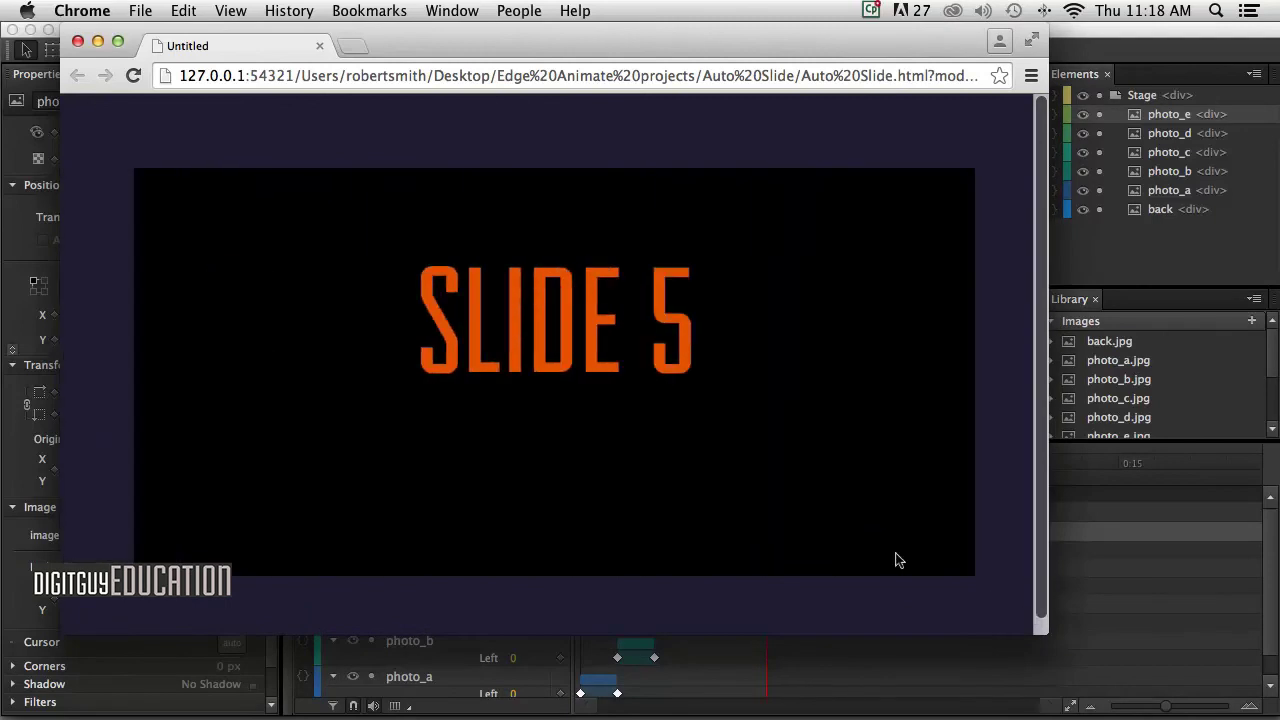
click(78, 41)
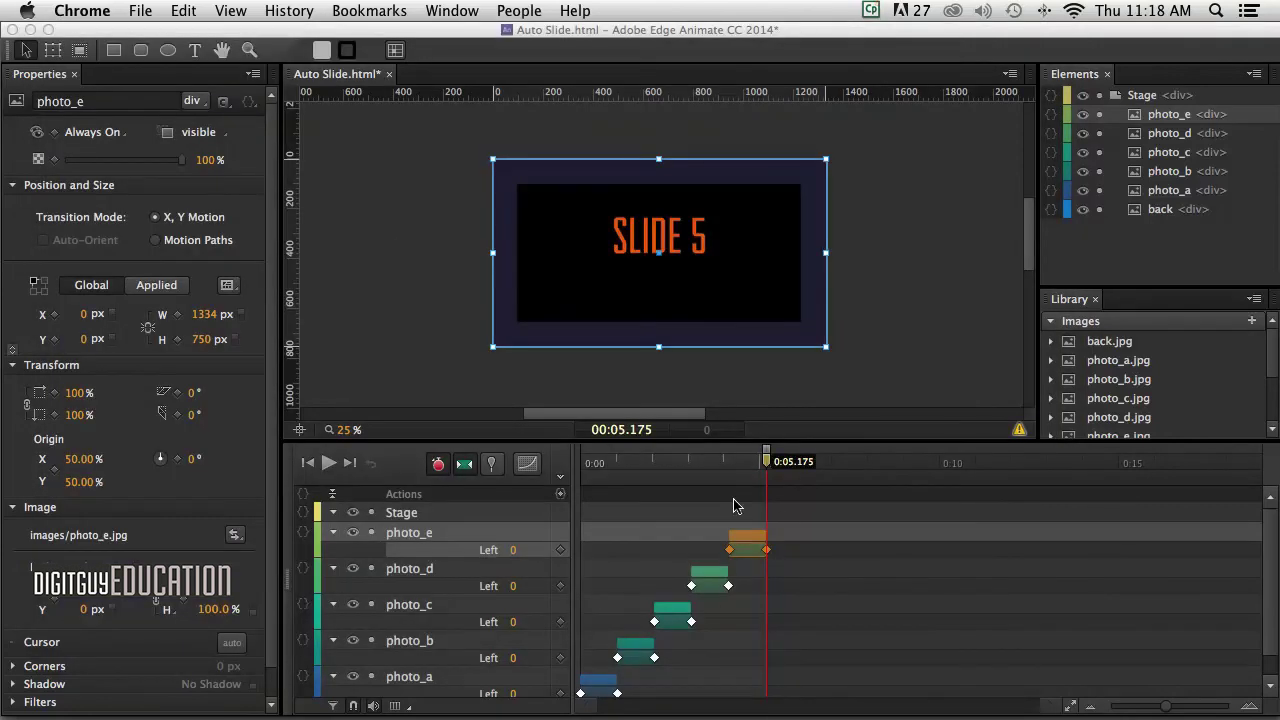
click(764, 461)
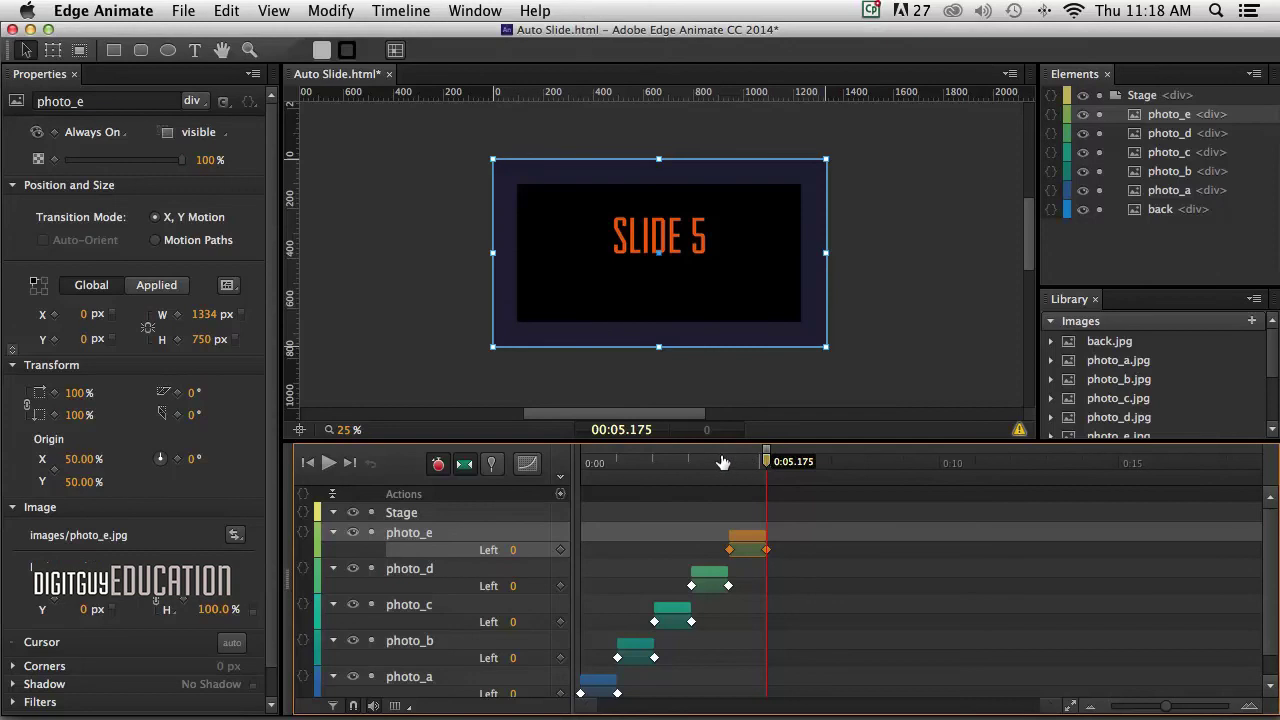
drag(764, 461, 561, 465)
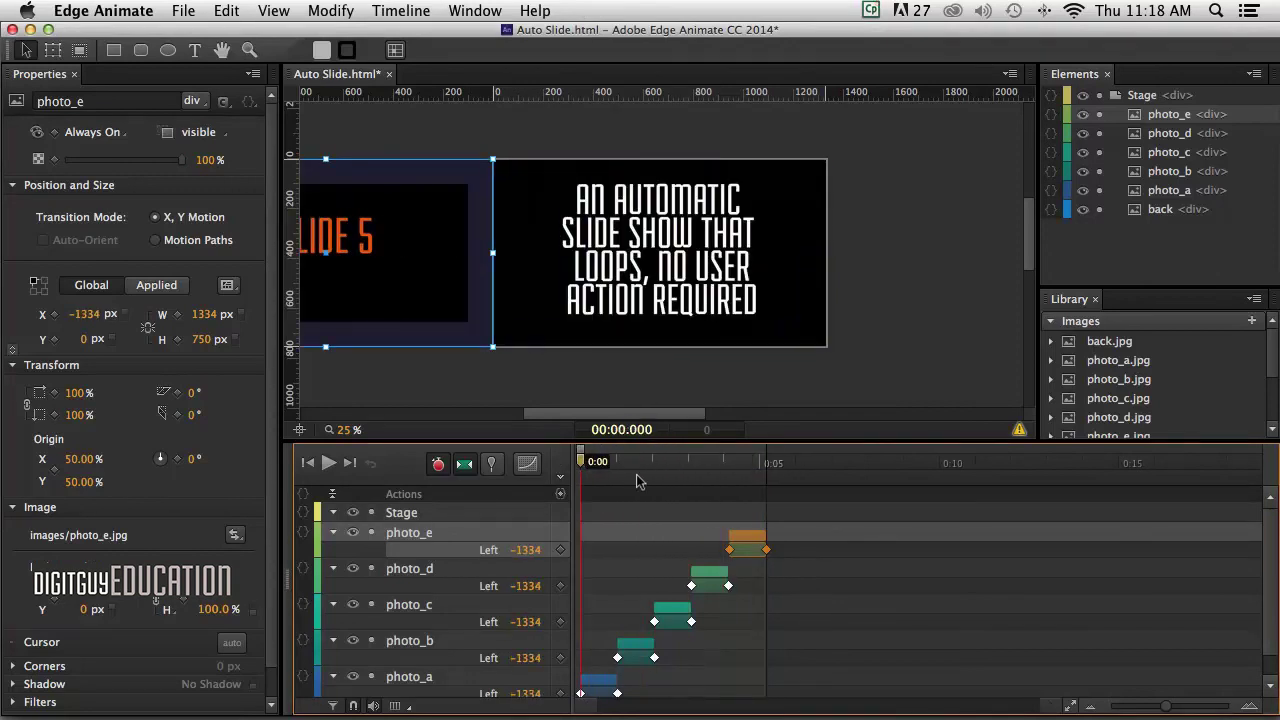